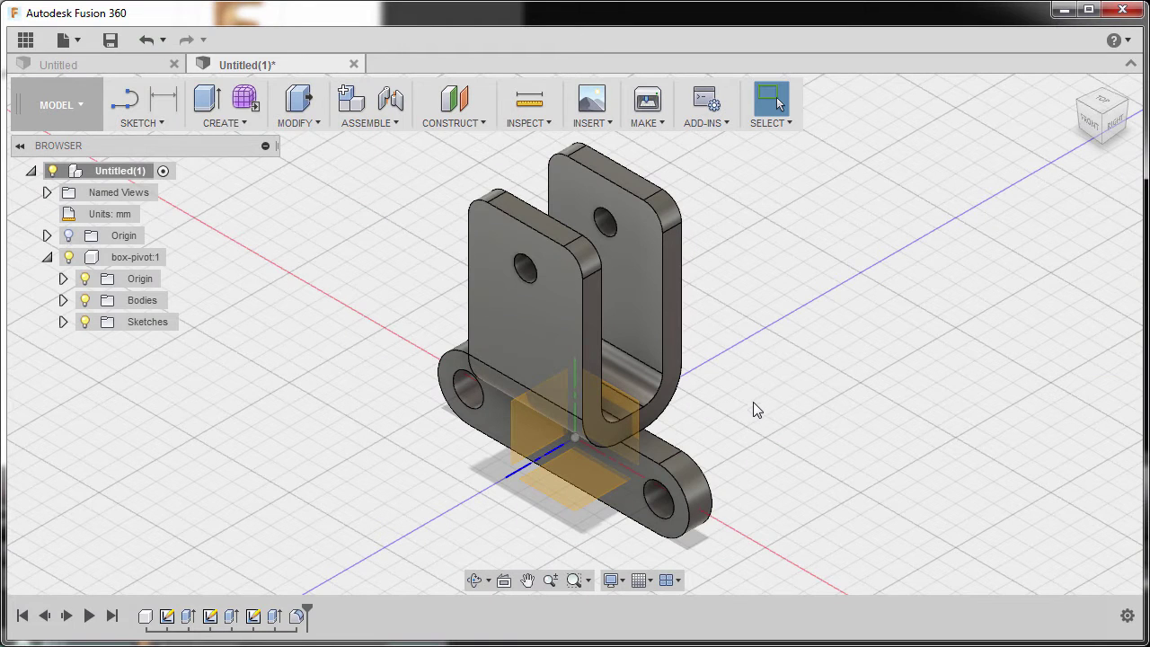
Create a new empty component named Link and keep it active
left_click(392, 125)
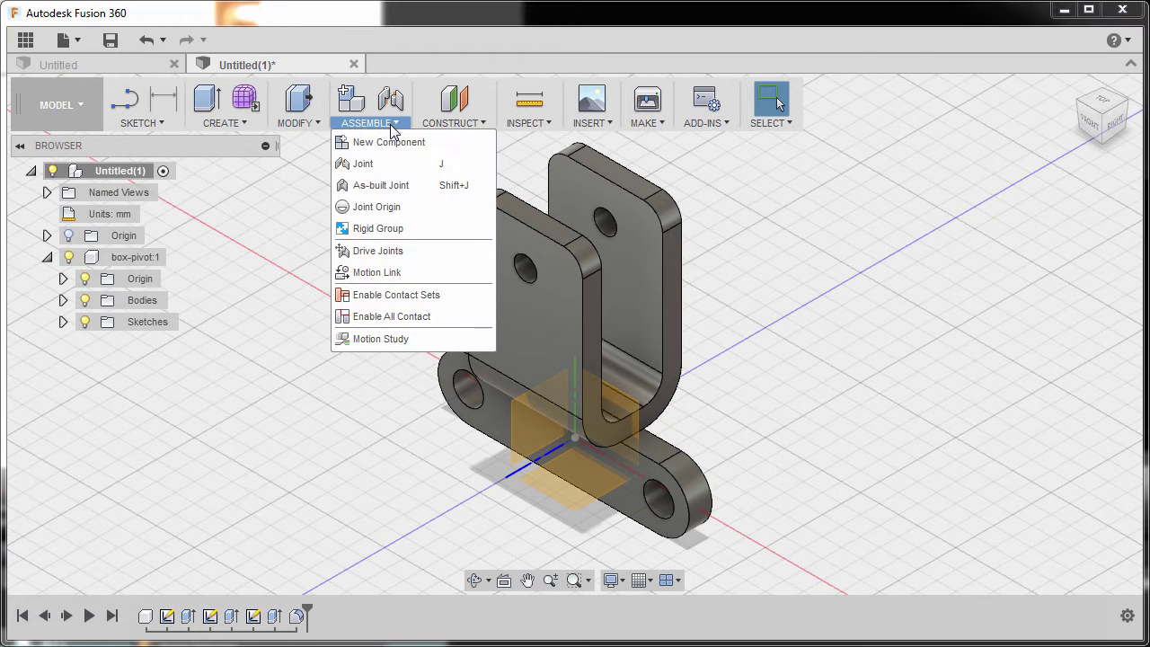
left_click(392, 144)
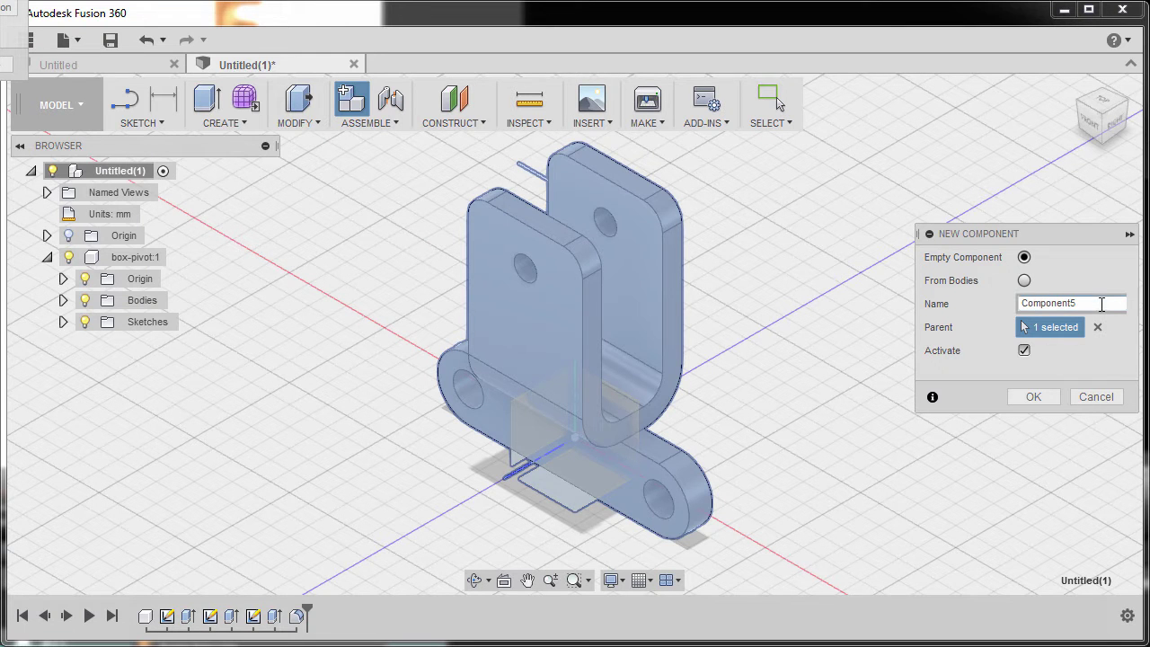
key("ctrl+a")
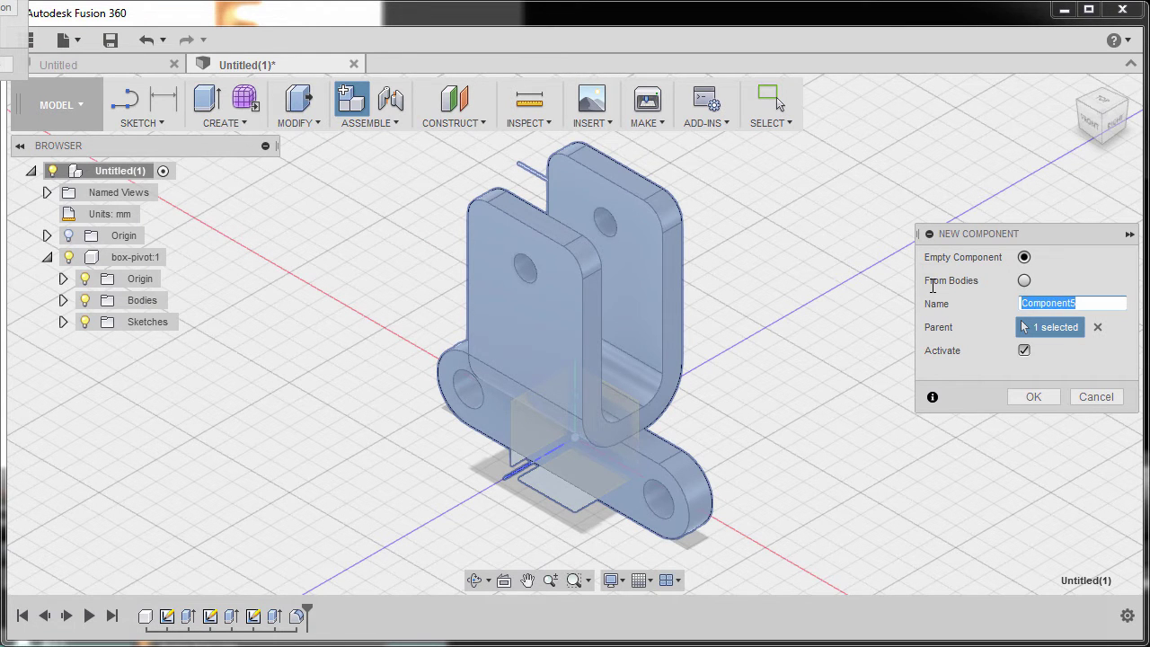
type("Link")
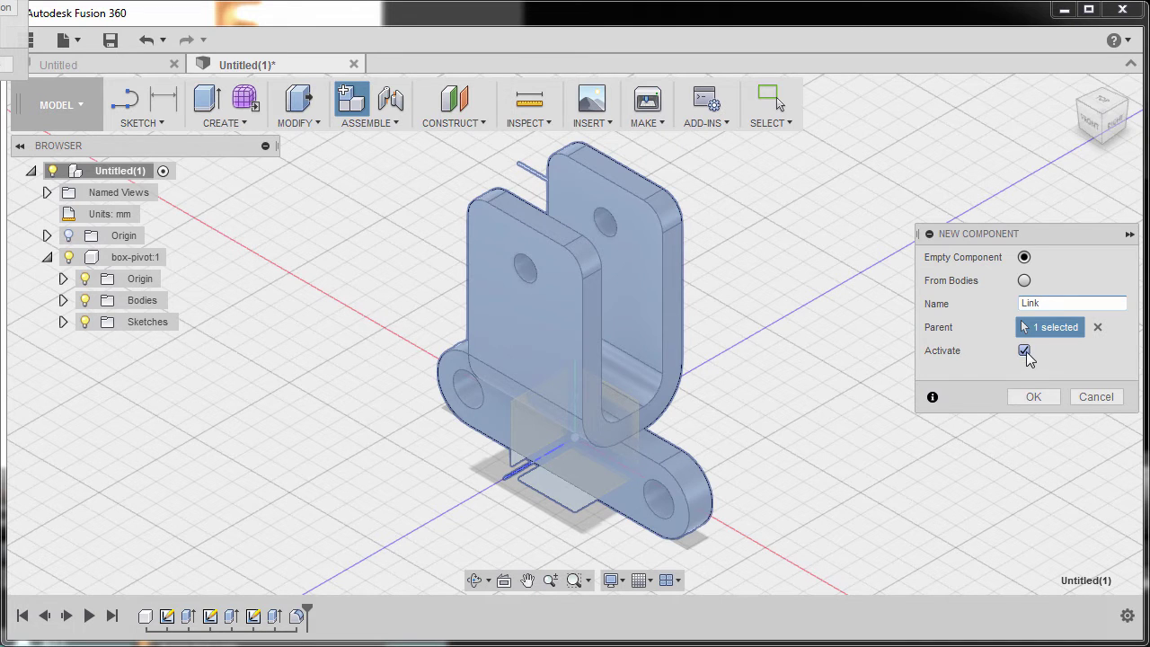
left_click(1035, 397)
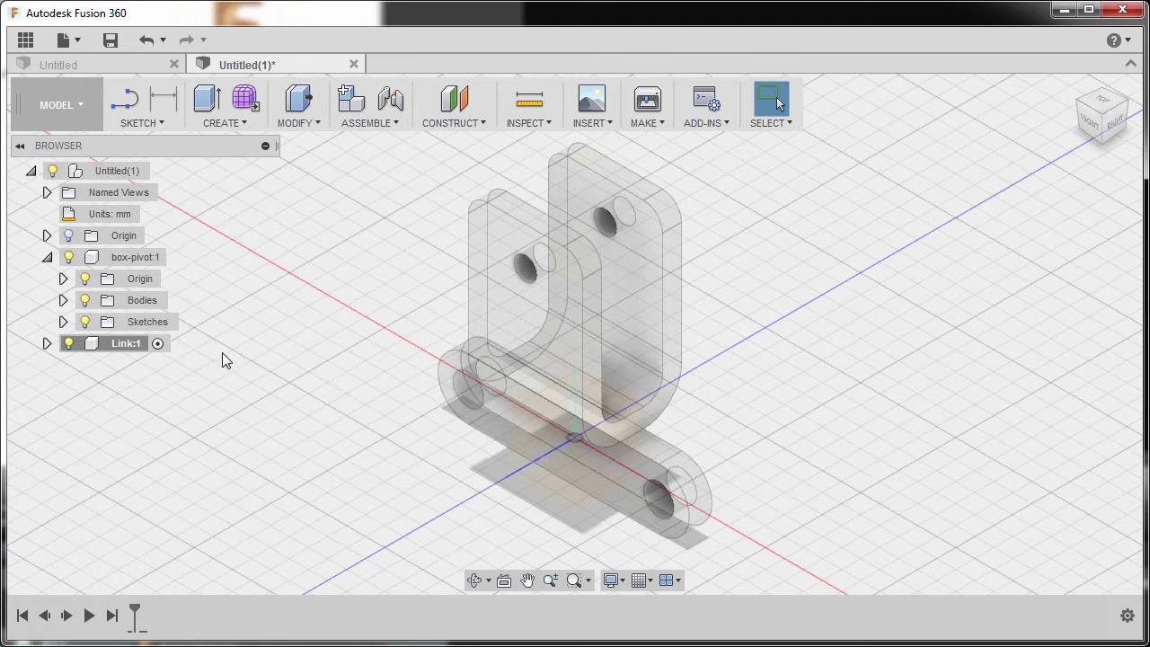
Hide box-pivot:1, switch to the FRONT view, and start a new sketch
left_click(72, 259)
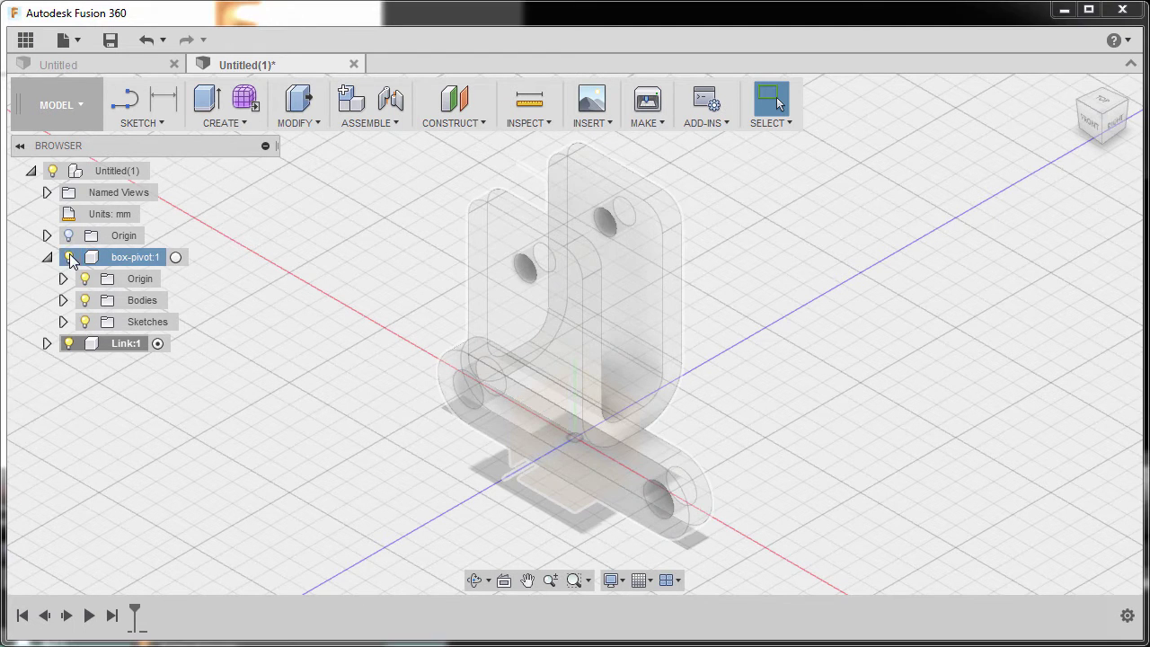
left_click(69, 257)
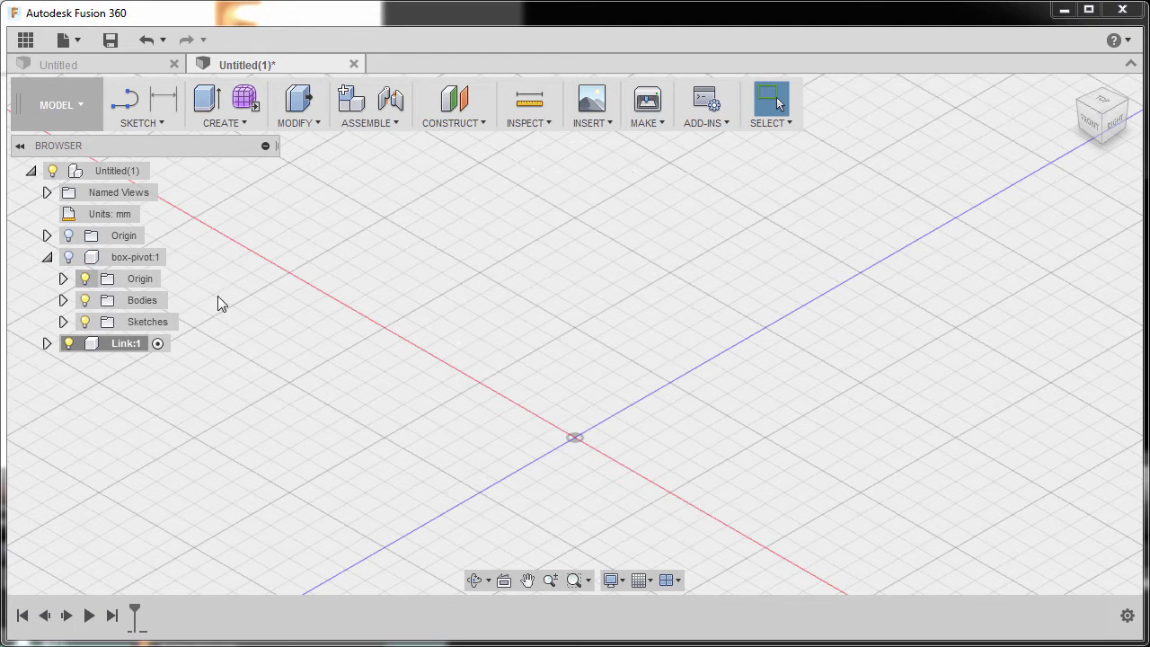
left_click(1088, 123)
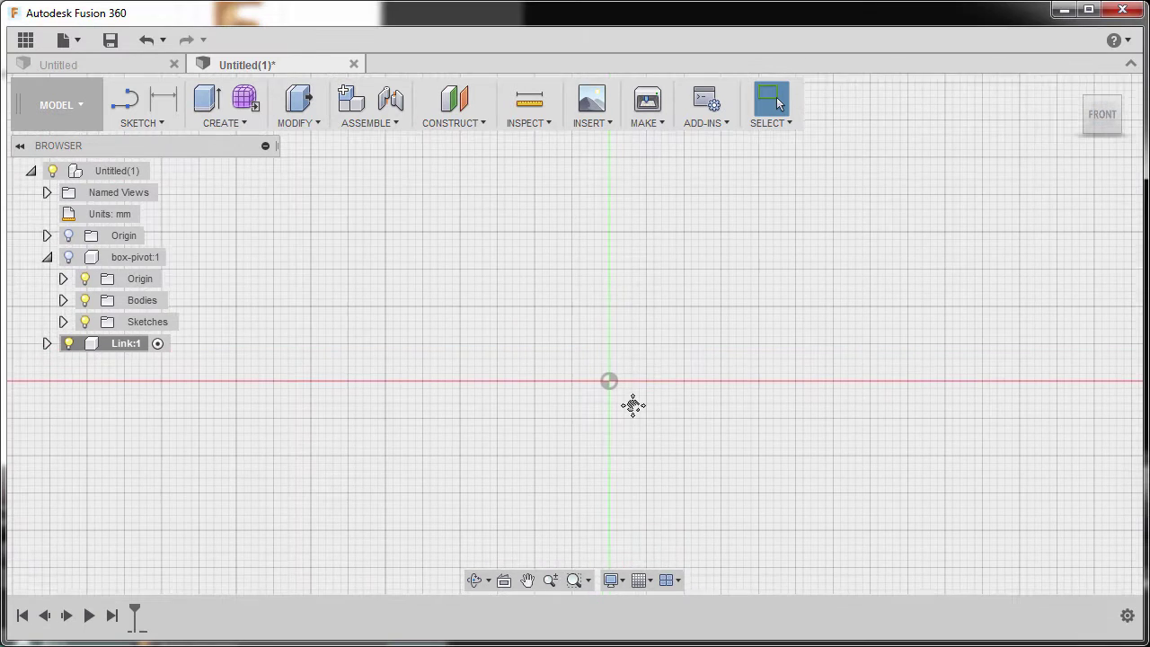
key("s")
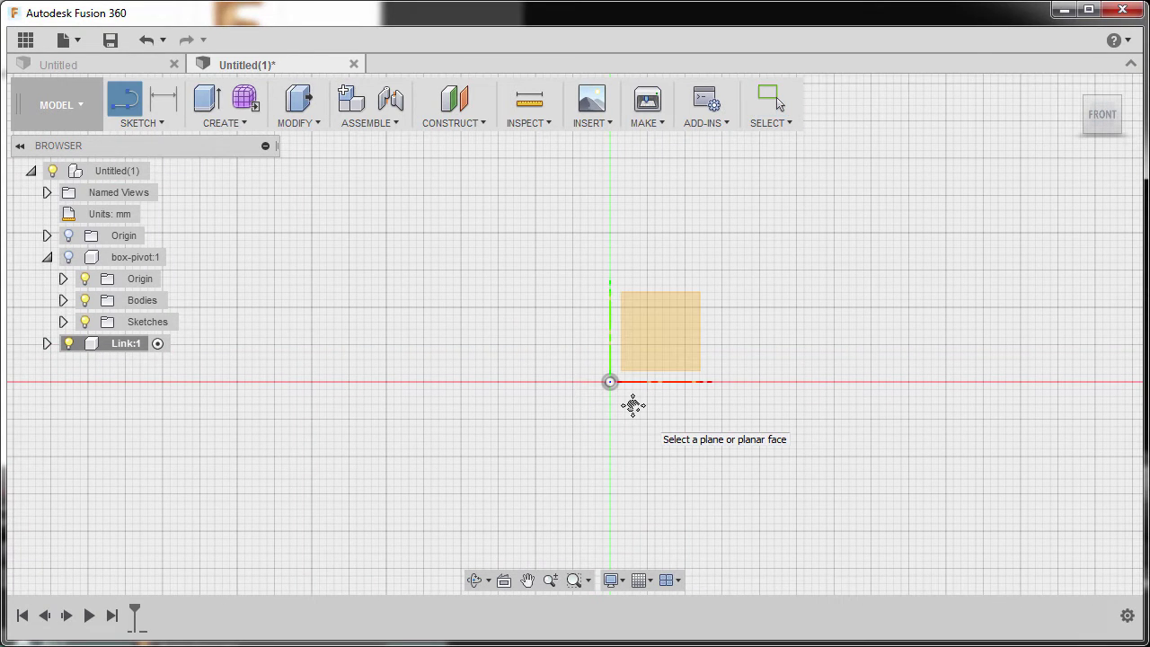
On the front plane, draw a 94 × 12 mm center rectangle at the origin
left_click(668, 333)
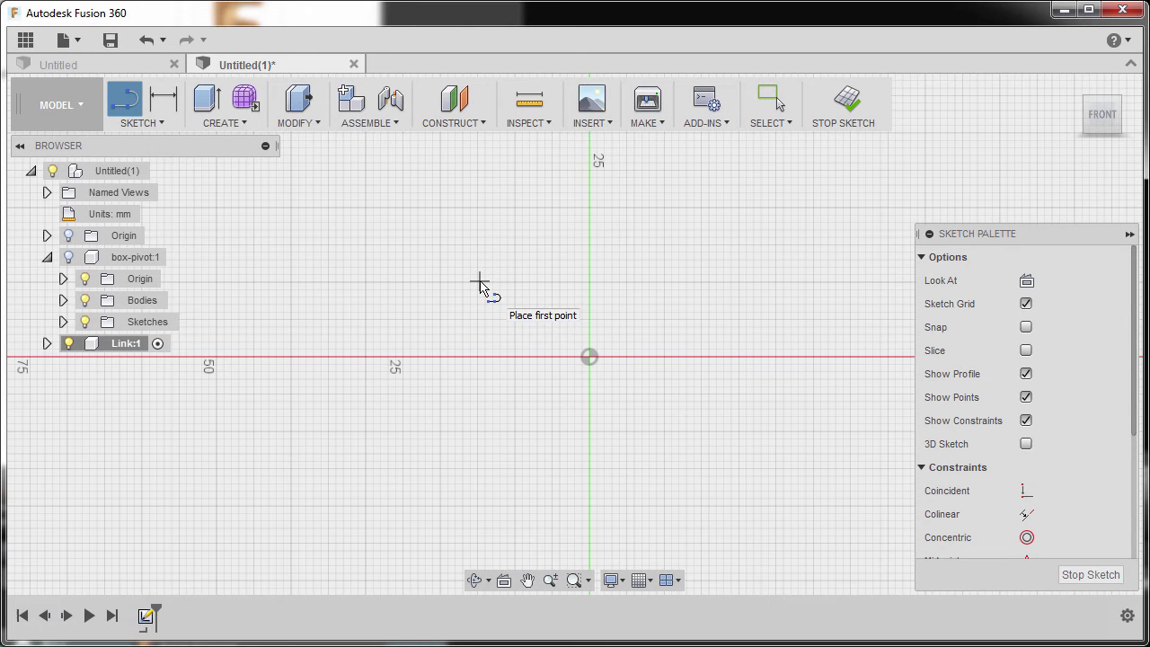
key("r")
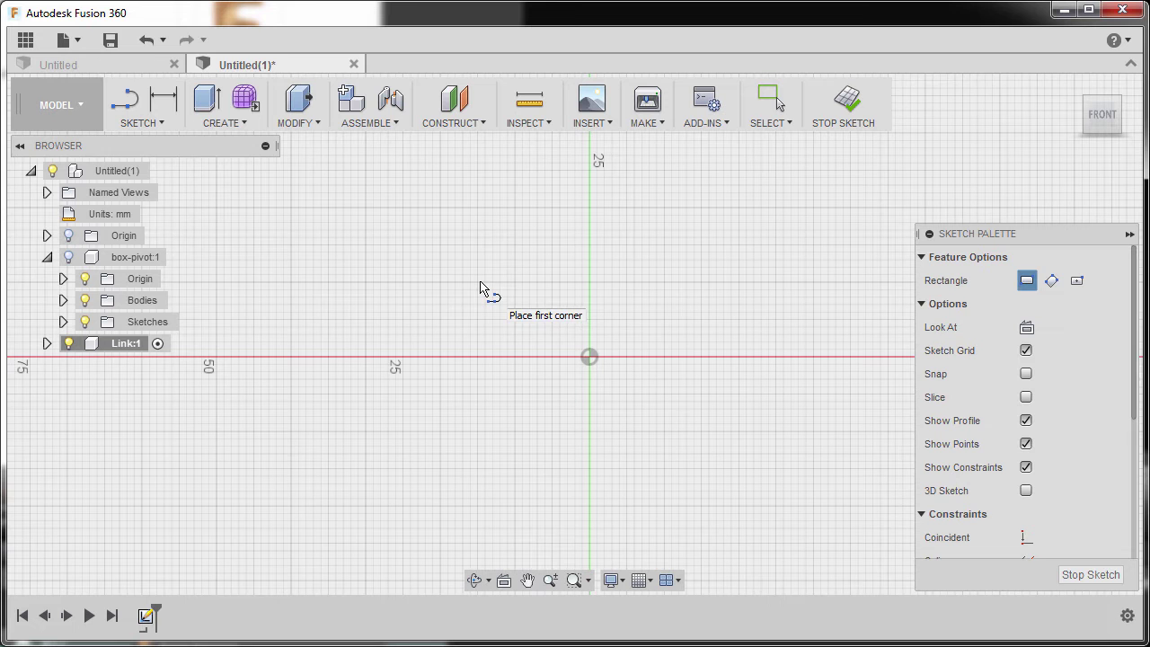
left_click(1079, 282)
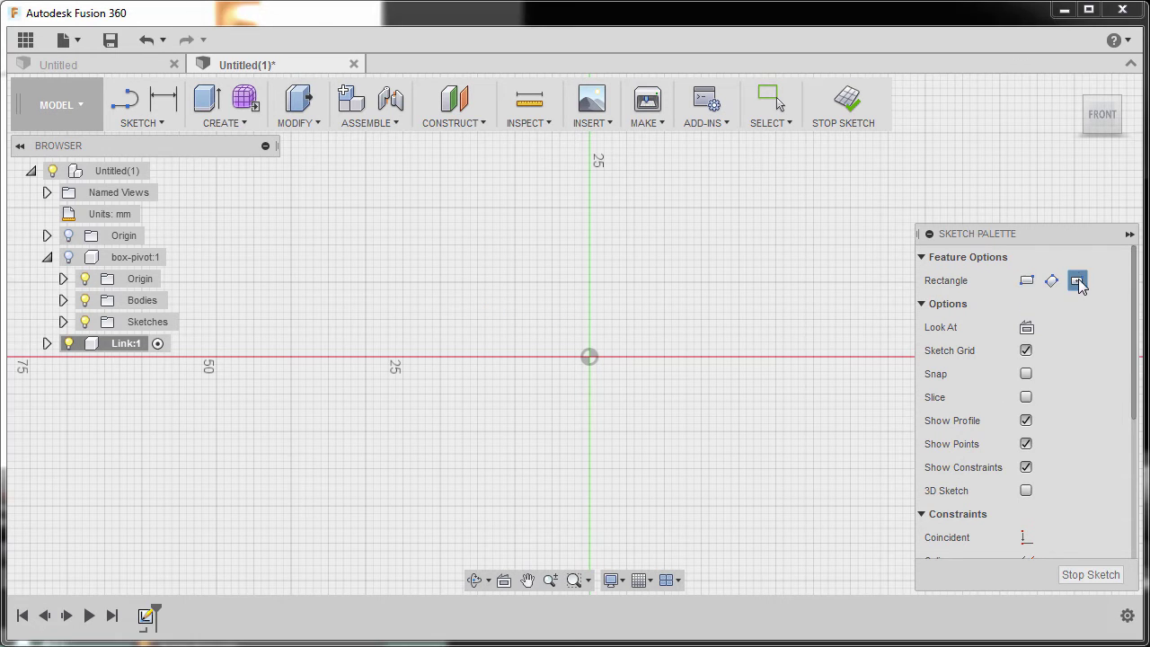
left_click(590, 357)
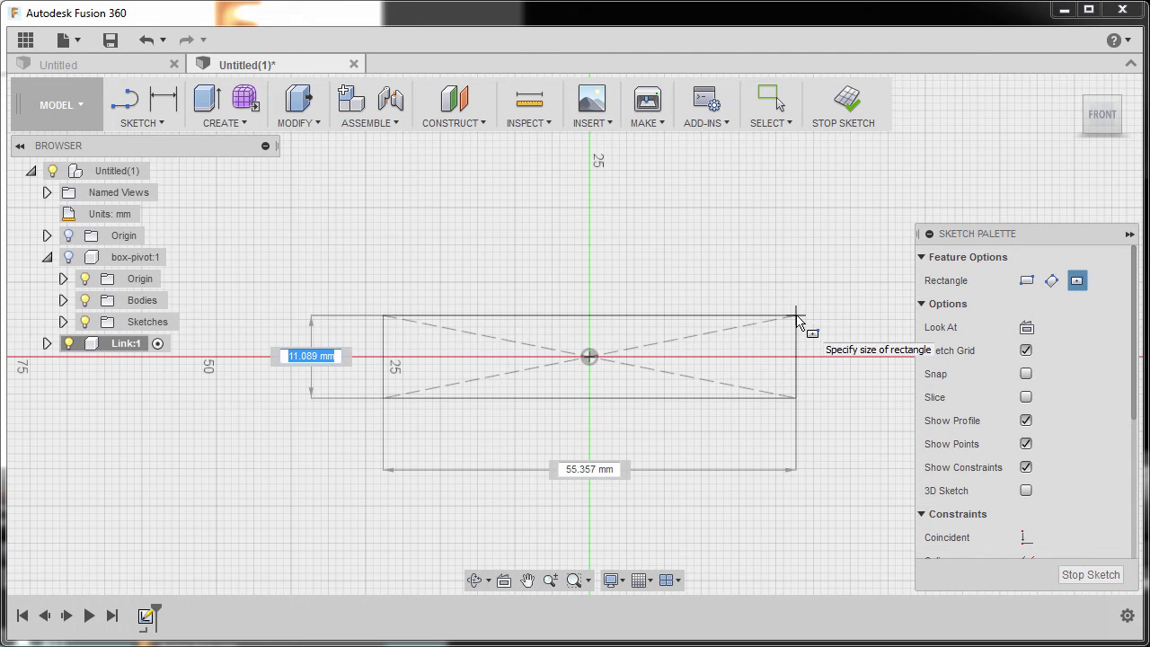
type("12")
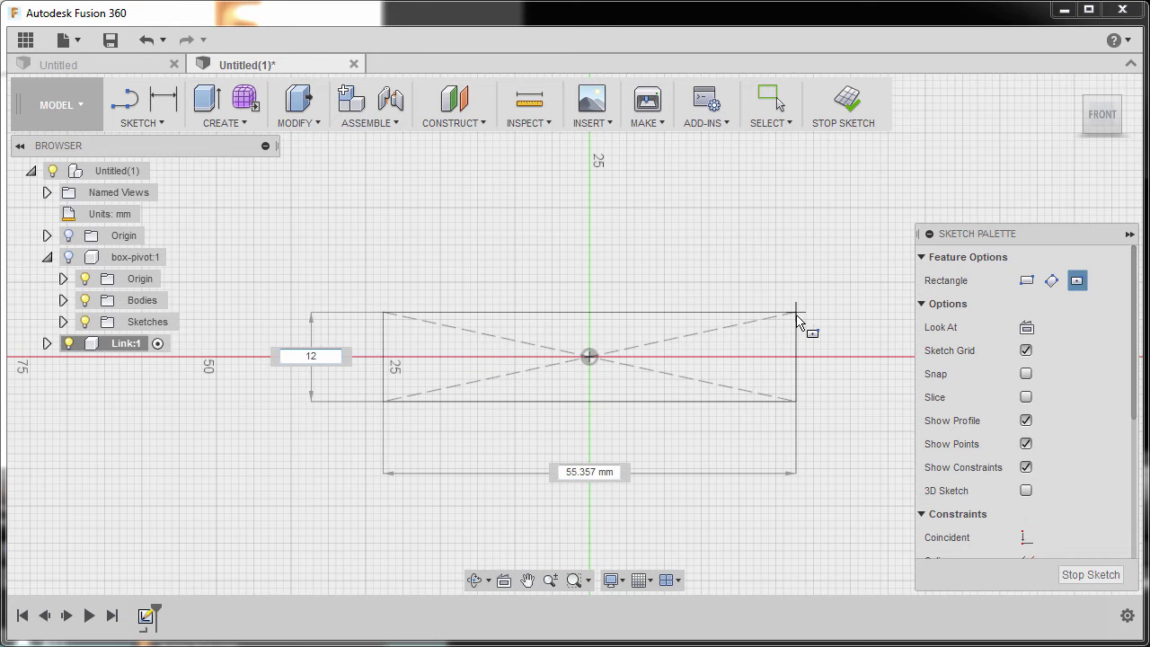
key("Tab")
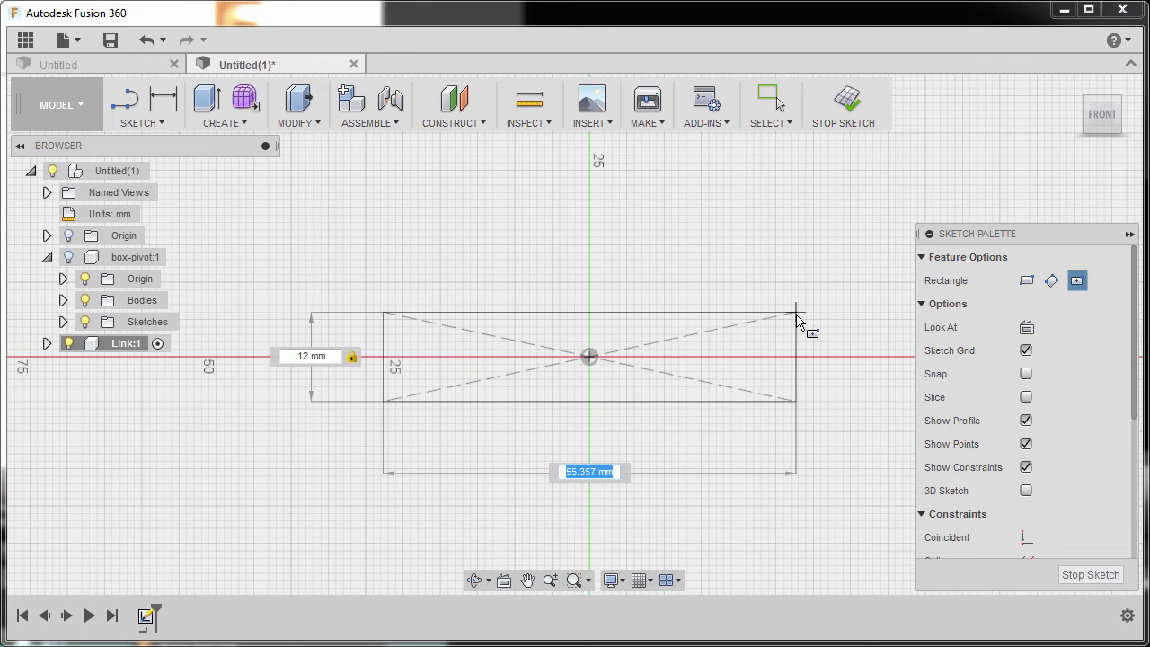
type("94")
key("Return")
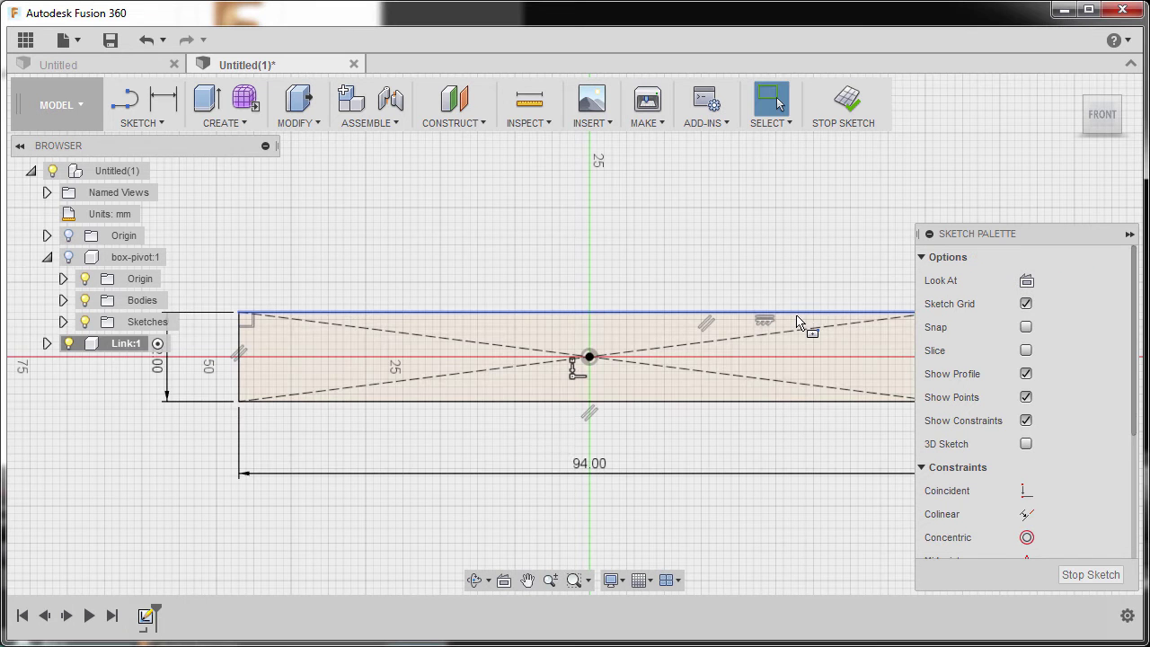
scroll(719, 333, "down", 3)
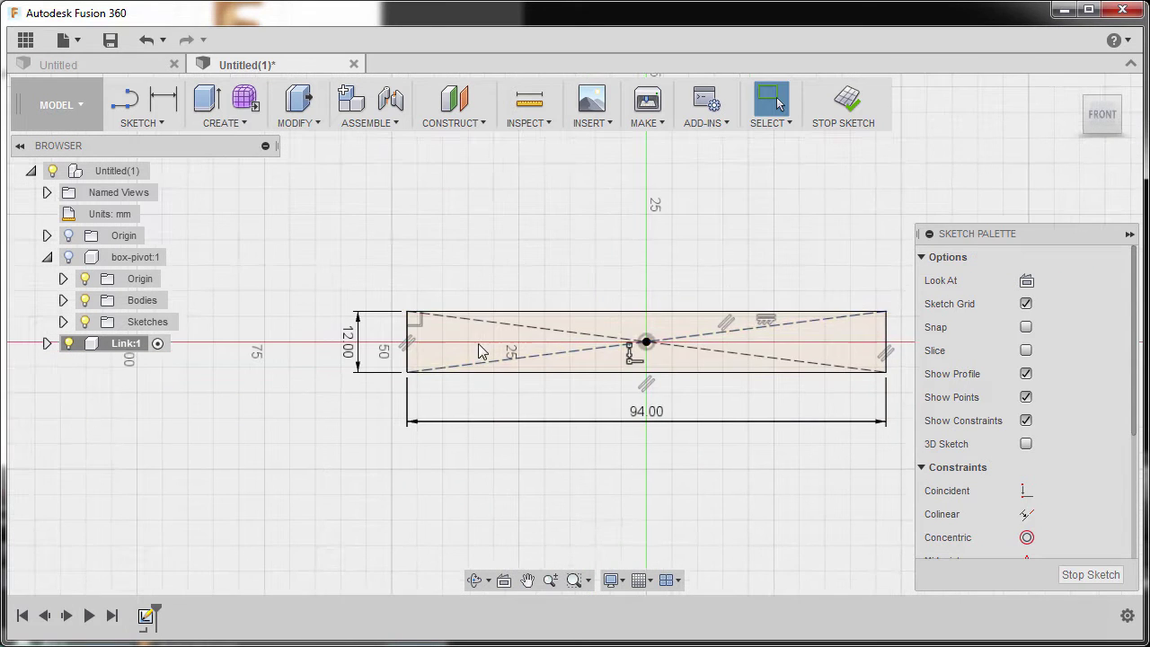
Draw a 12 mm circle centred on the rectangle's left-edge midpoint
scroll(476, 358, "up", 3)
key("c")
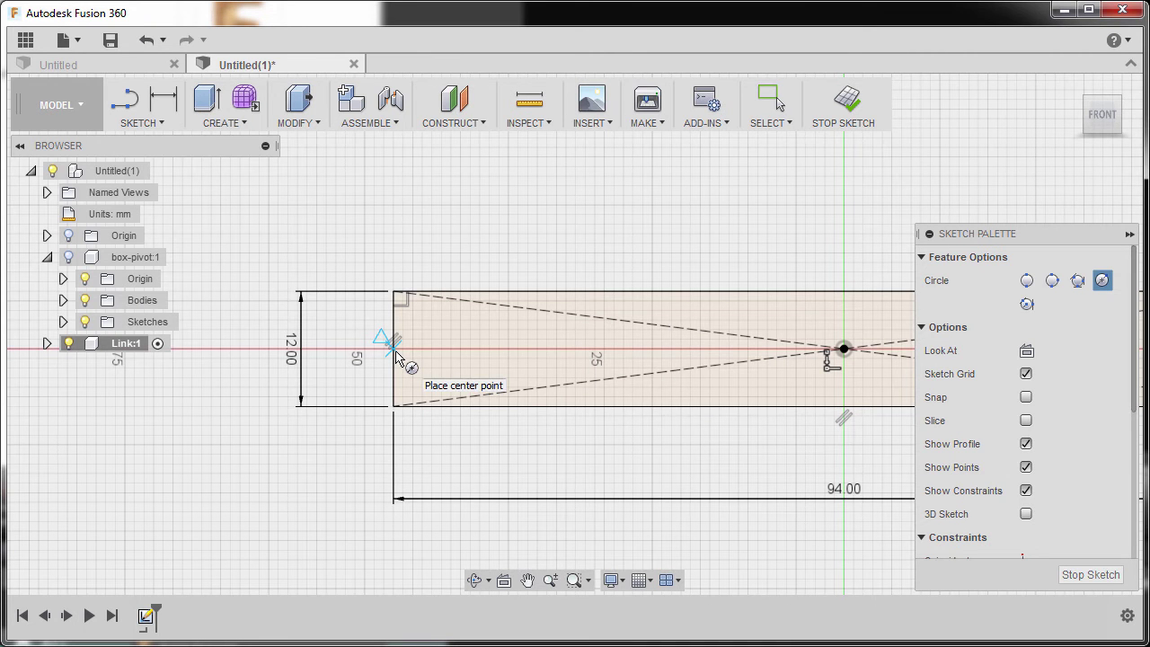
left_click(395, 350)
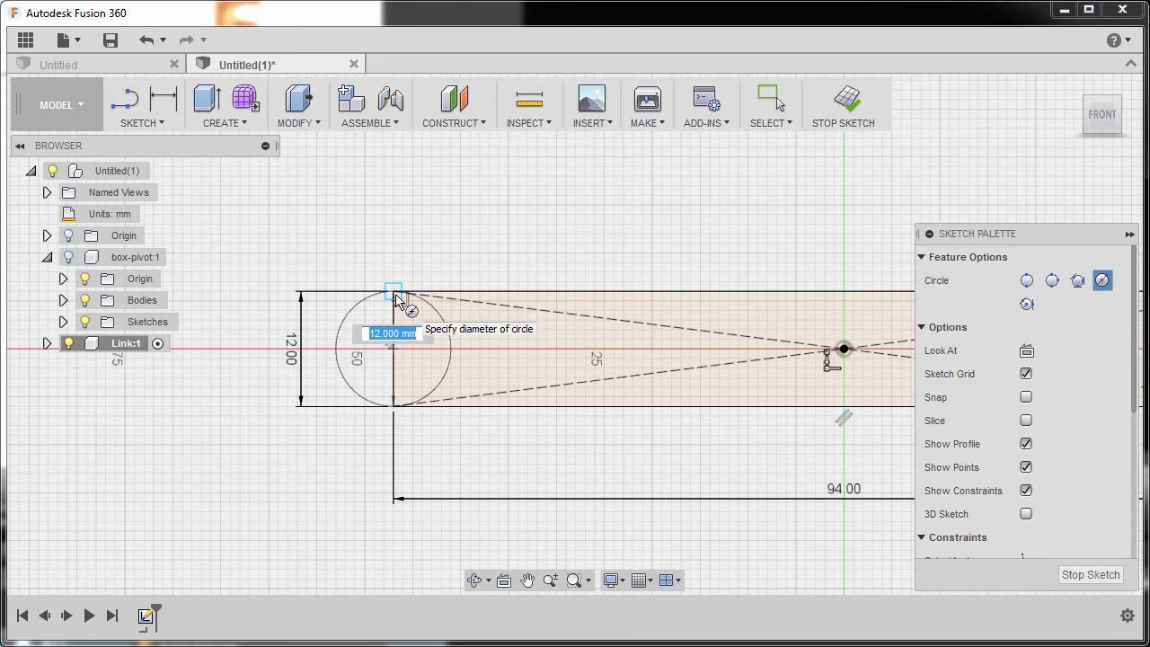
type("12")
key("Return")
Add a concentric 6 mm hole circle at the same centre
scroll(487, 260, "down", 2)
scroll(485, 262, "down", 2)
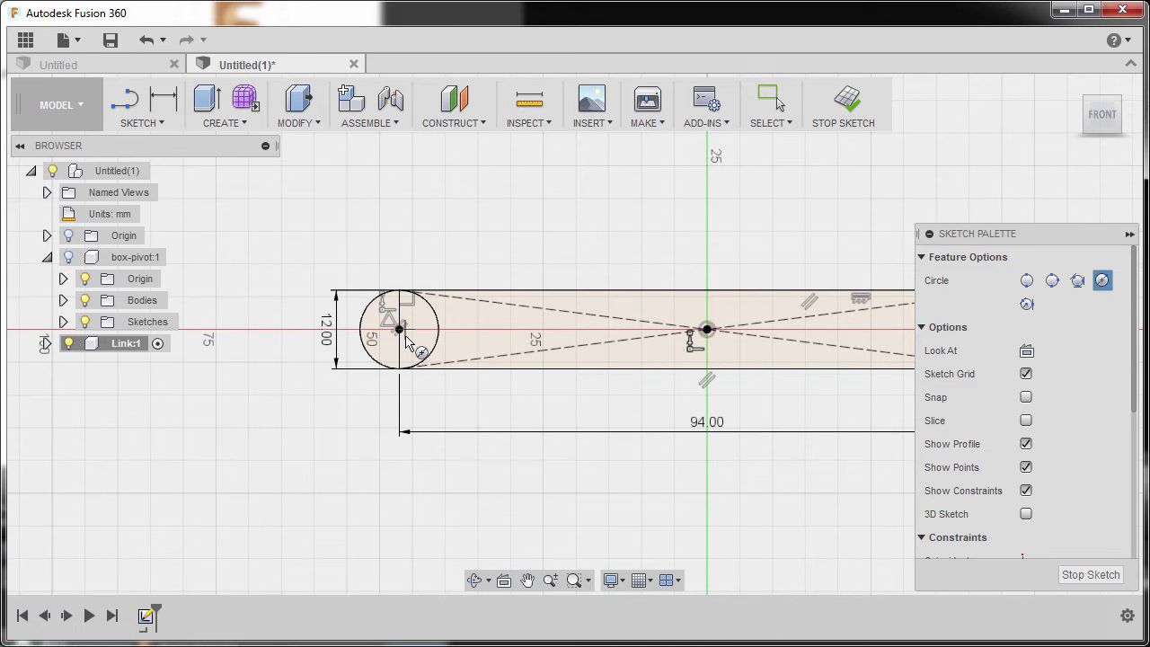
scroll(401, 338, "up", 3)
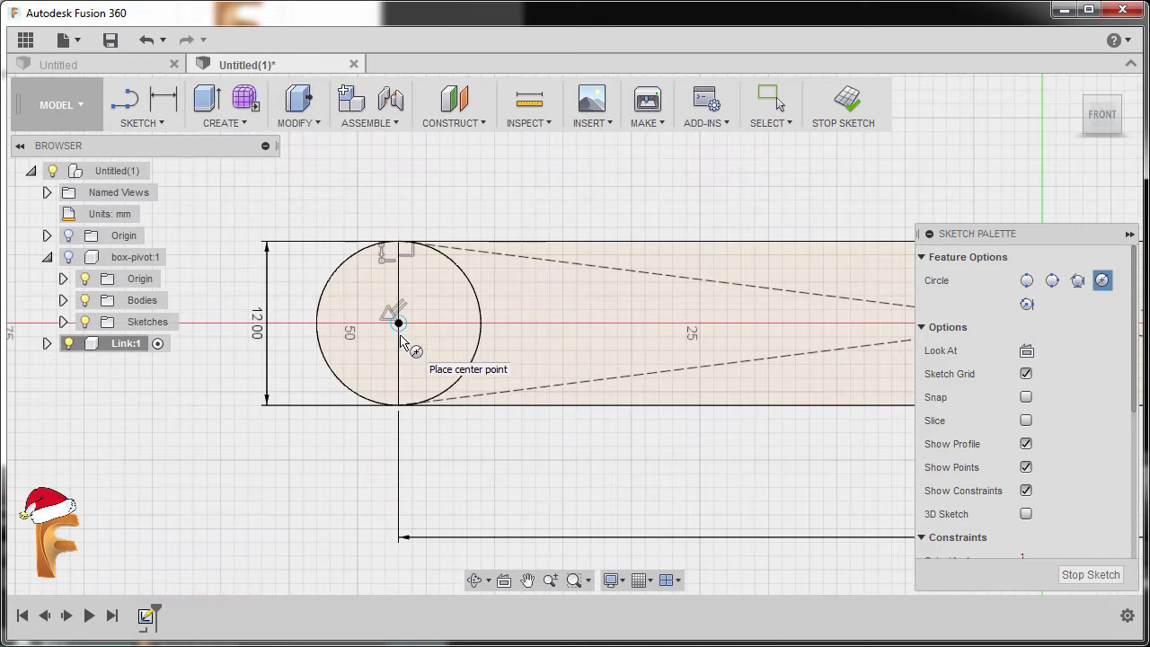
left_click(399, 321)
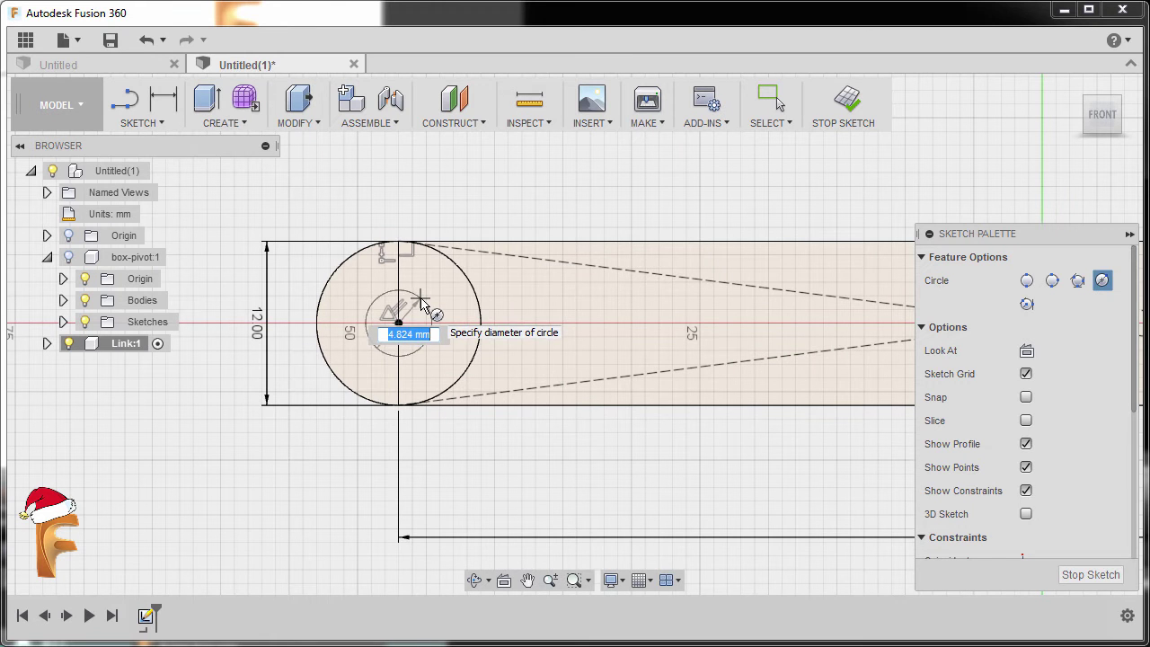
type("6")
key("Return")
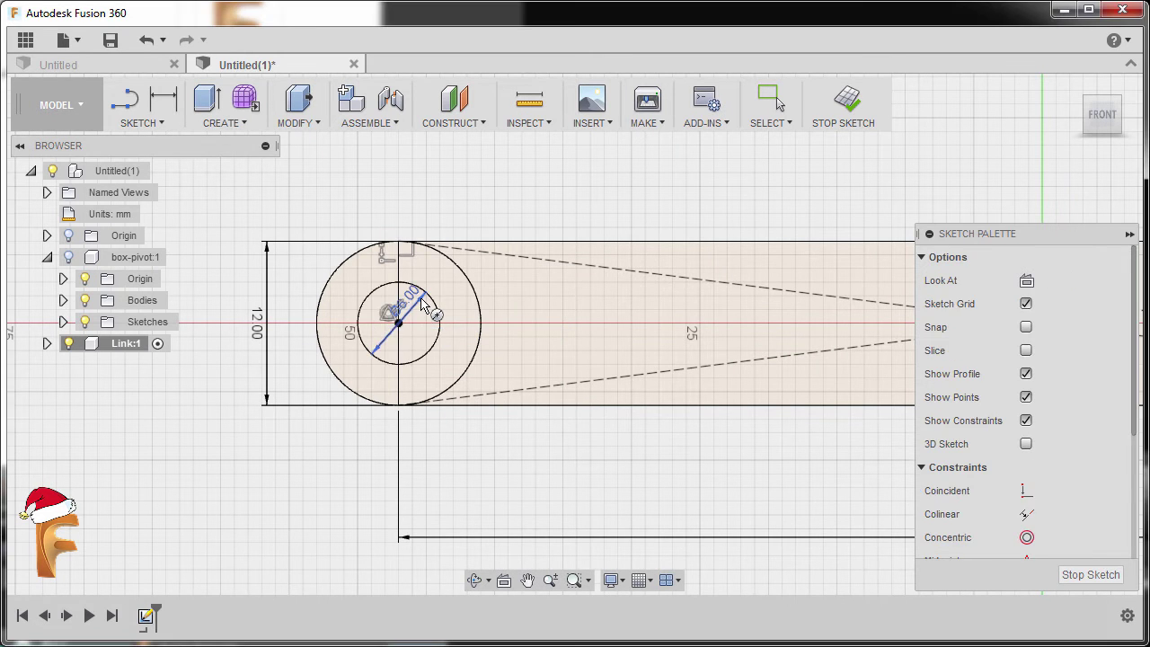
key("Escape")
scroll(485, 296, "down", 3)
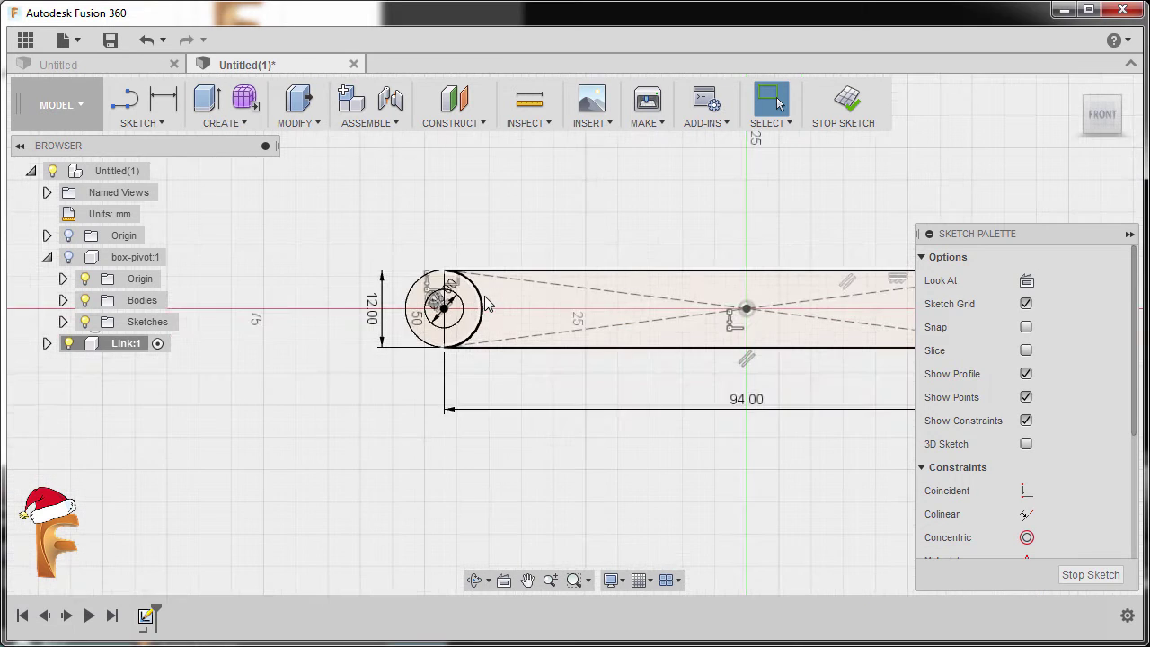
scroll(486, 319, "up", 1)
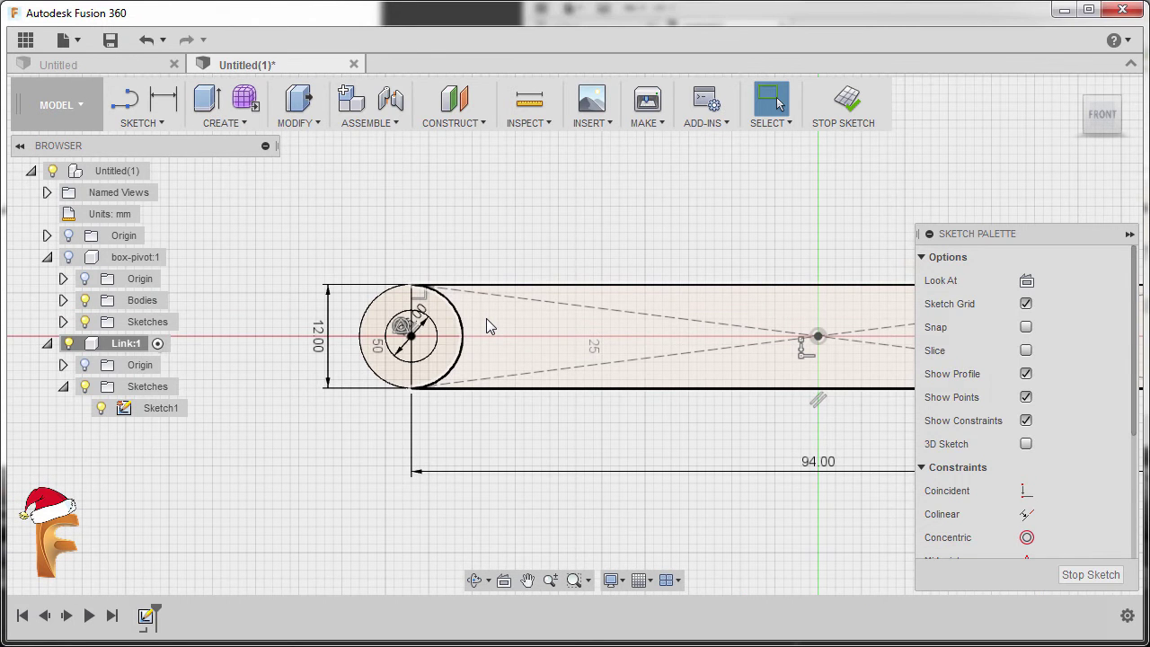
Select the rectangle and both end-circle regions as extrusion profiles
key("e")
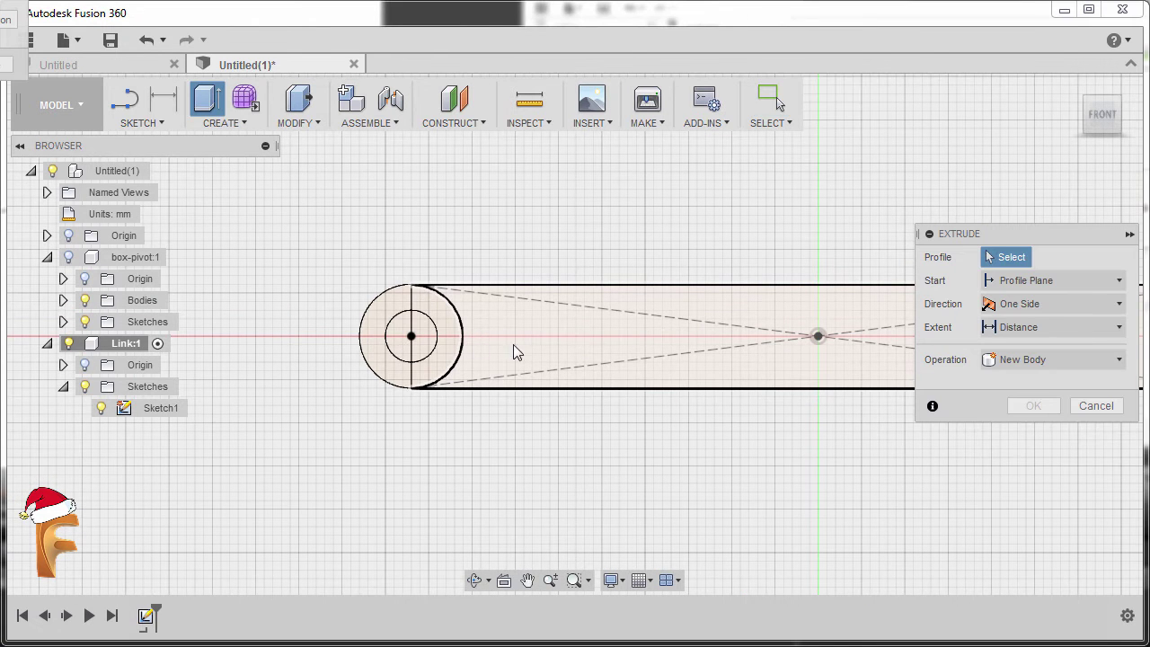
left_click(520, 320)
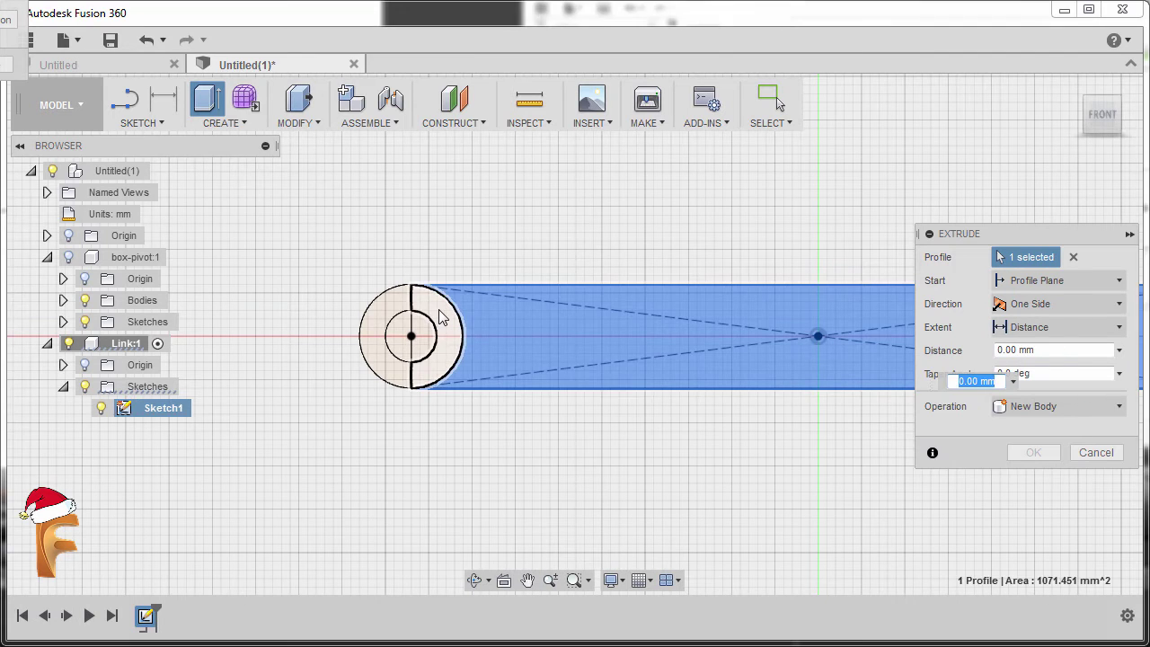
left_click(438, 309)
left_click(395, 312)
middle_click_drag(398, 324, 647, 396, "shift")
Extrude the profiles symmetrically to 14 mm total as a new body
left_click(1064, 304)
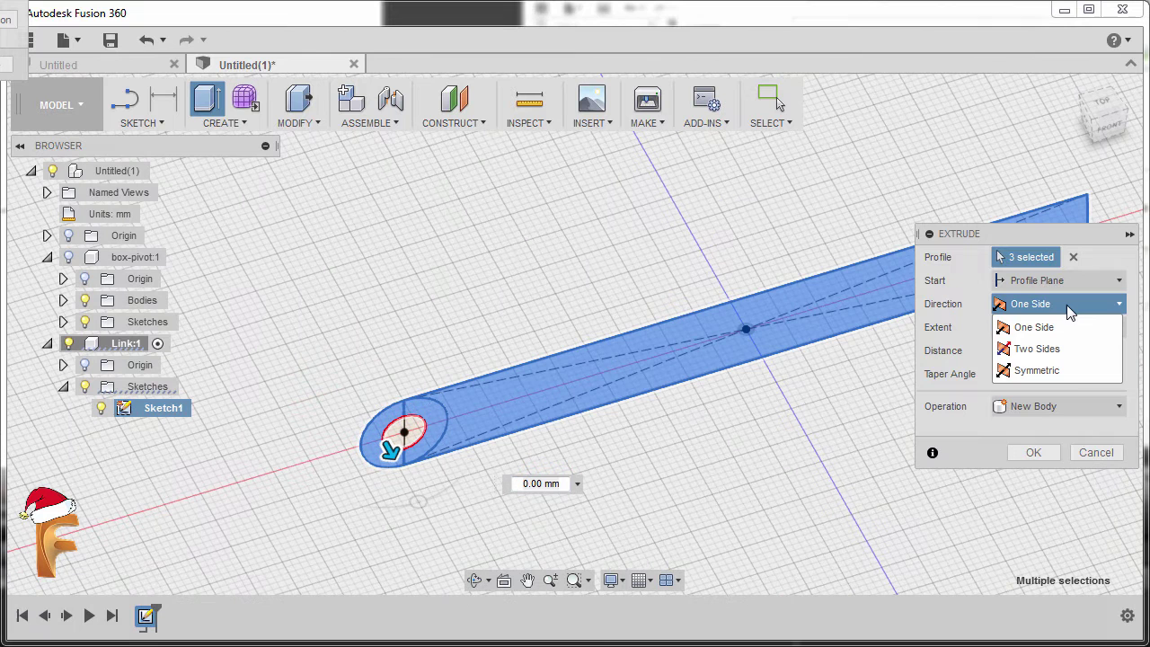
left_click(1051, 369)
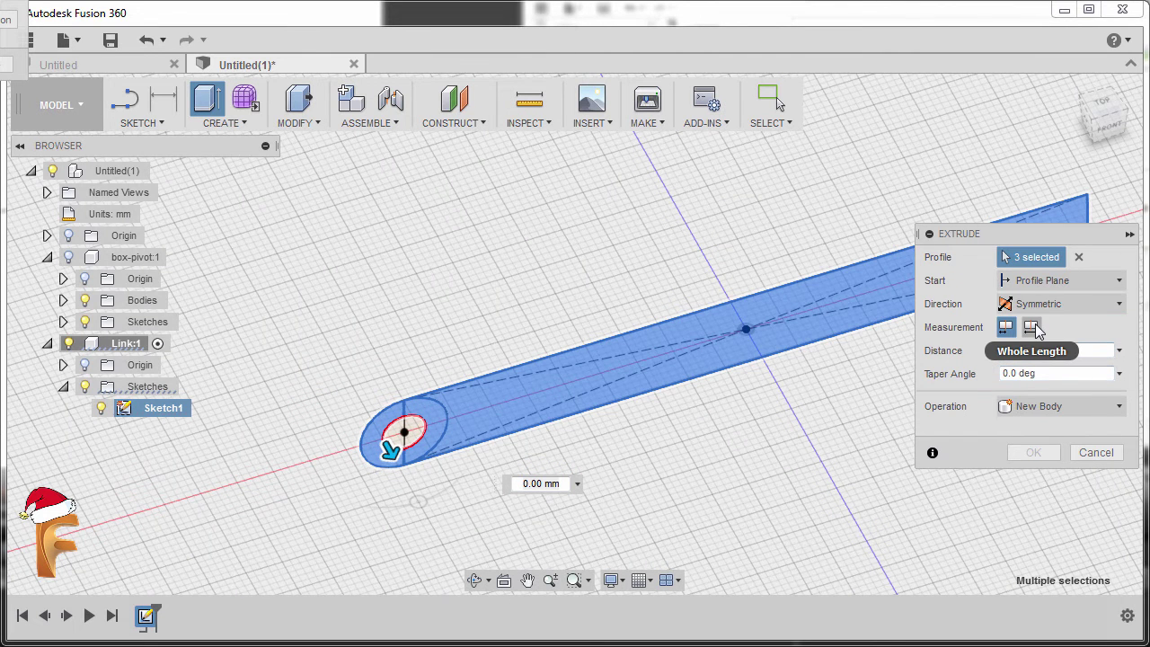
left_click(1034, 329)
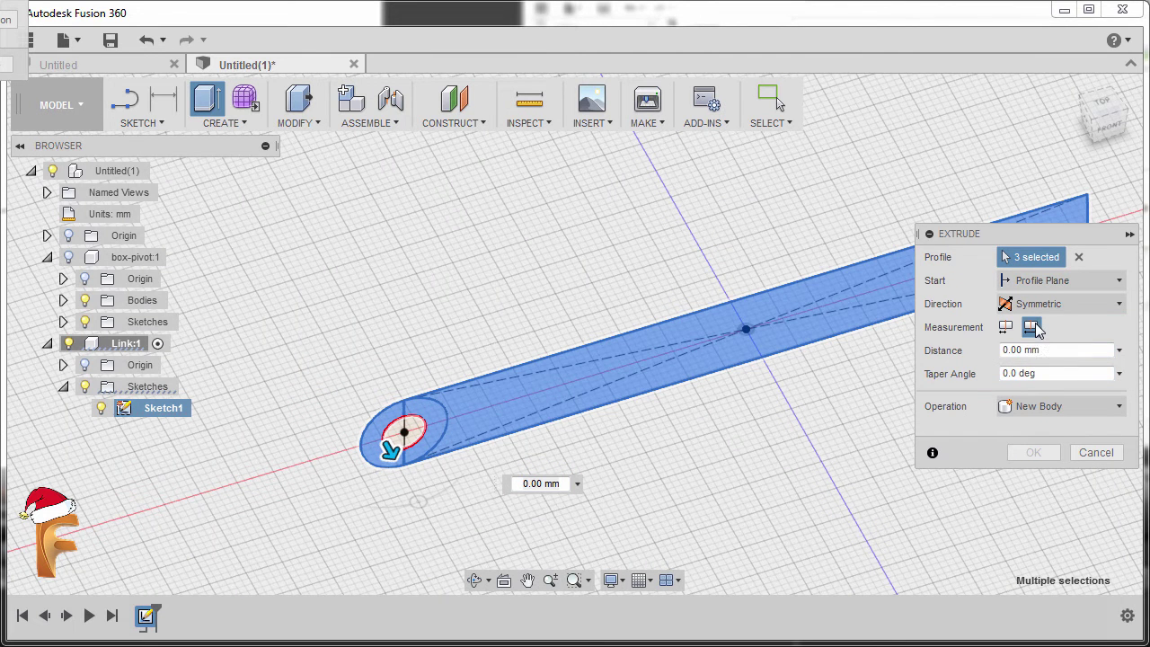
left_click_drag(1047, 351, 917, 349)
type("14")
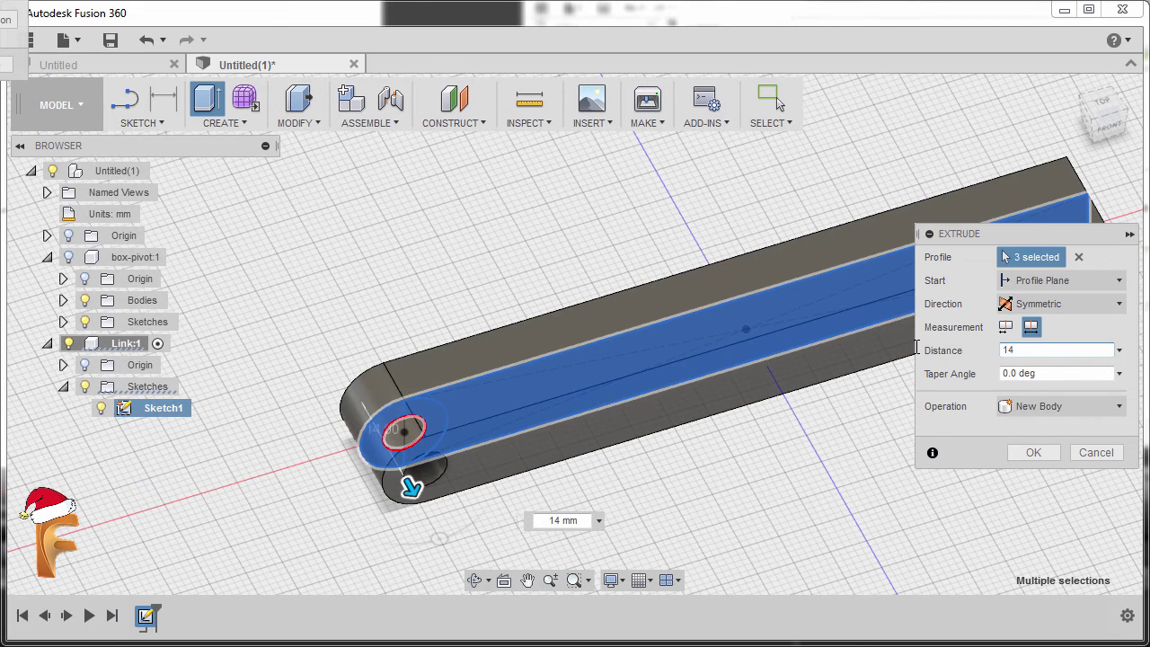
left_click(1031, 453)
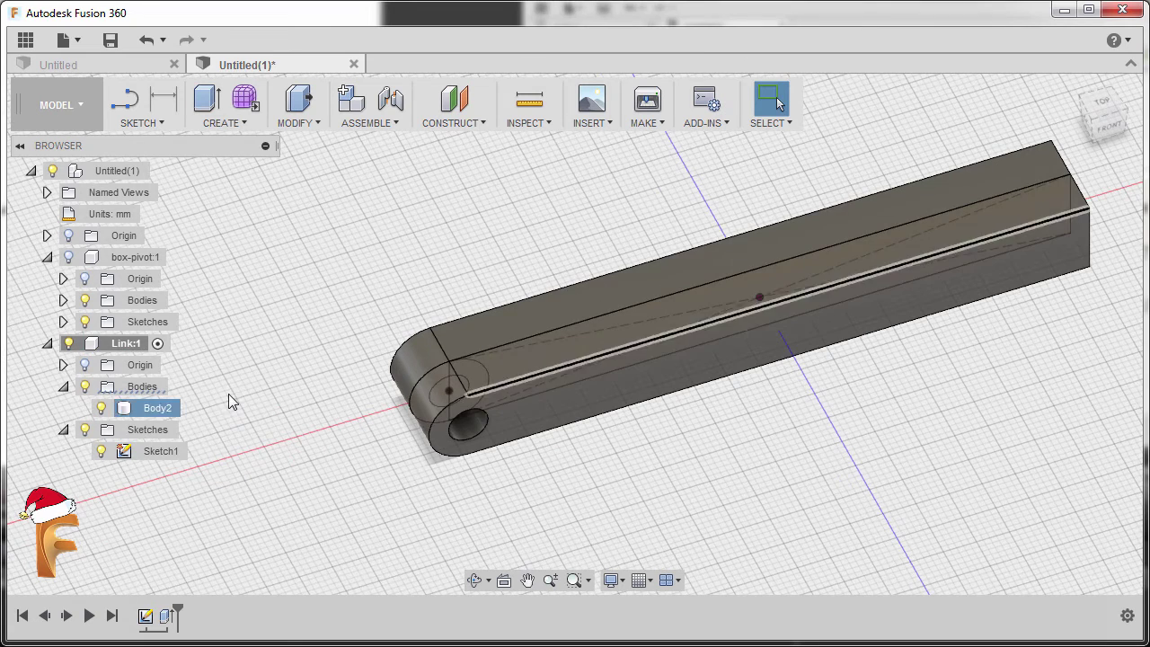
Hide Sketch1, collapse the Link sketches folder, and start a new sketch
left_click(101, 451)
left_click(63, 429)
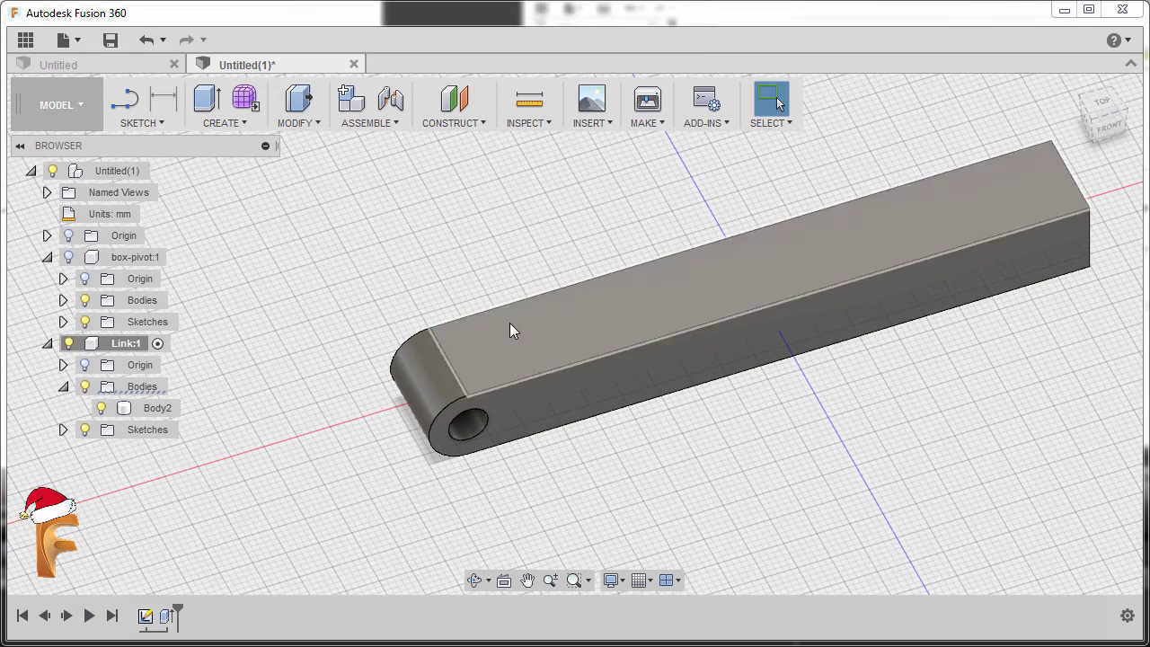
middle_click_drag(597, 190, 580, 210)
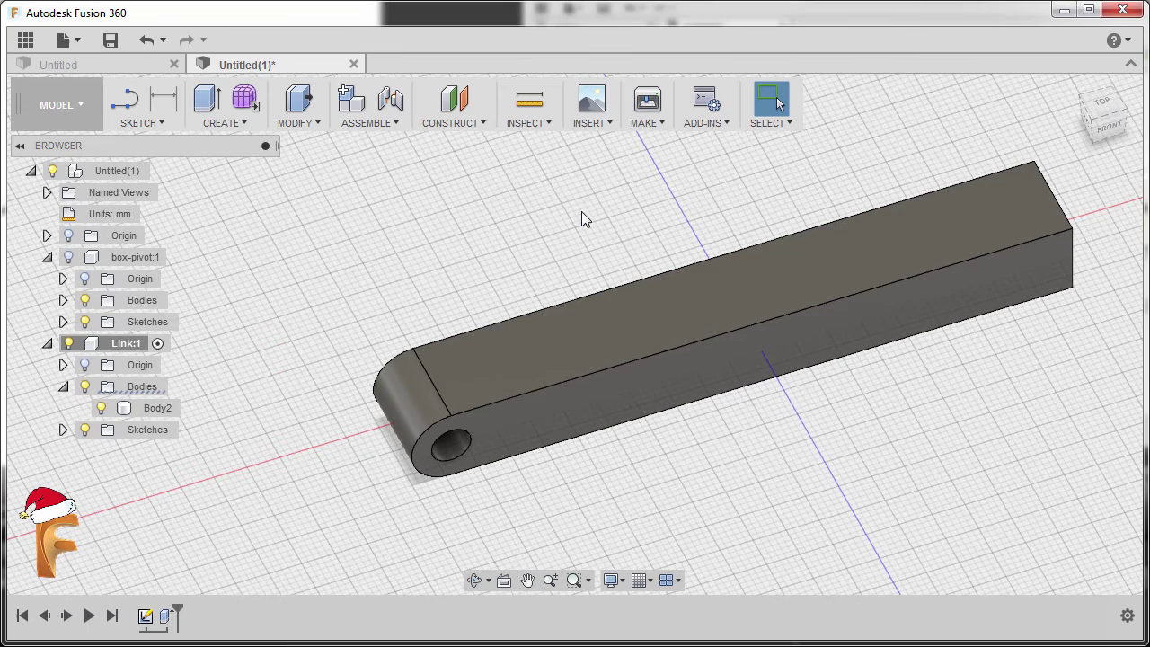
key("s")
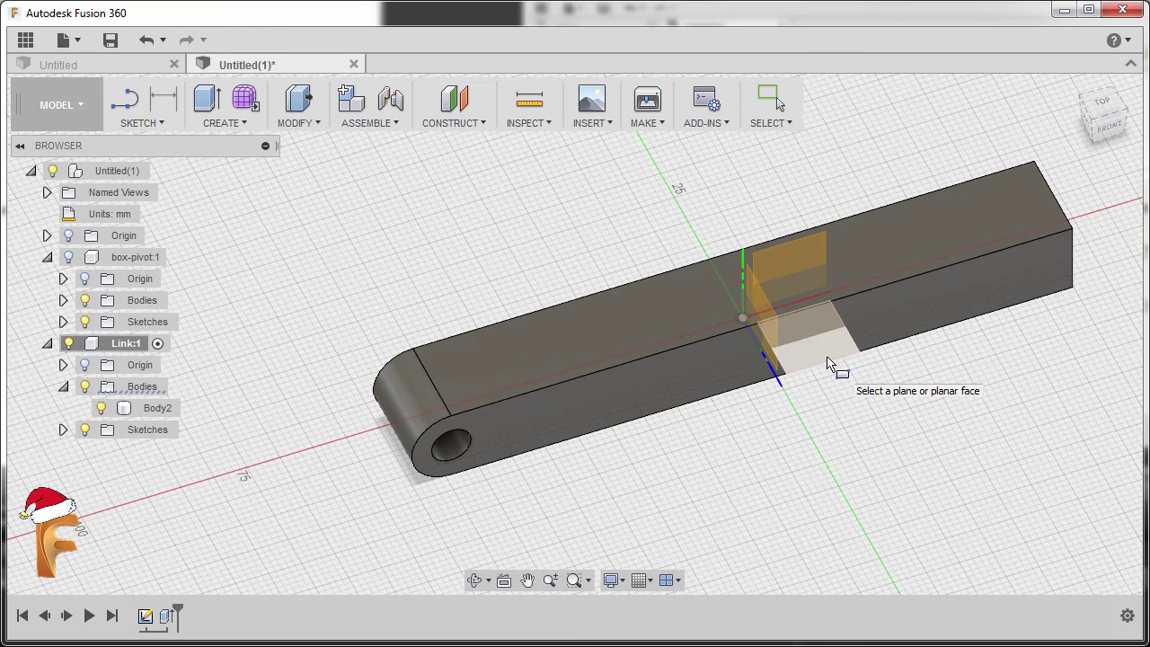
On the horizontal origin plane, draw a rectangle over the pivot end with Slice on
left_click(829, 362)
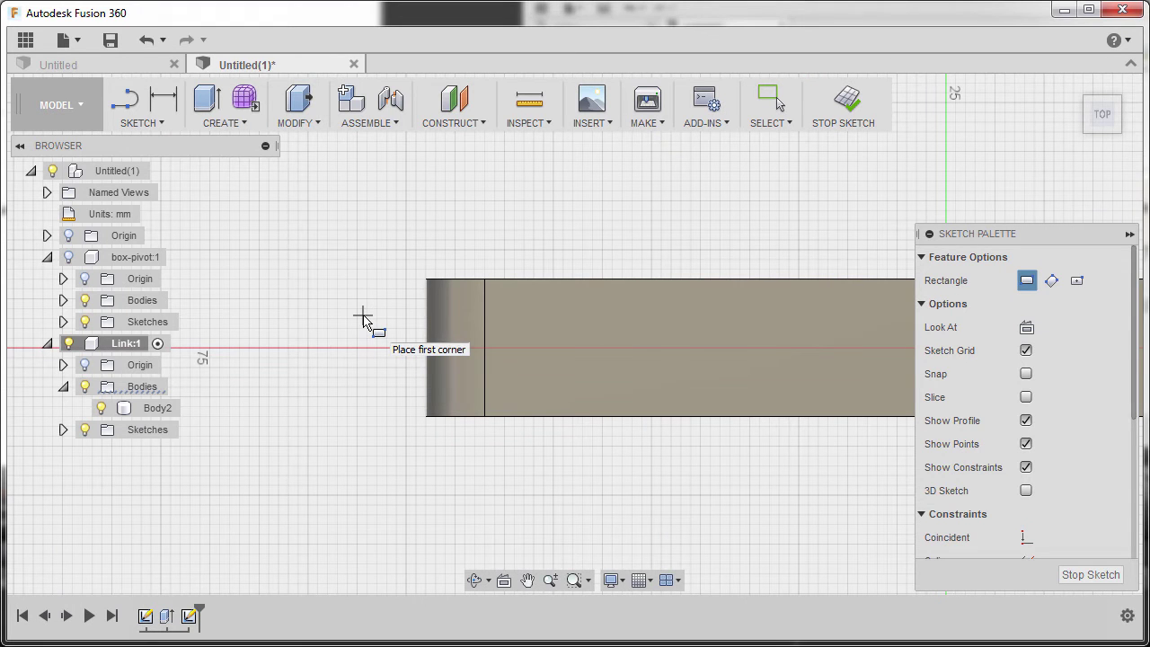
left_click(363, 315)
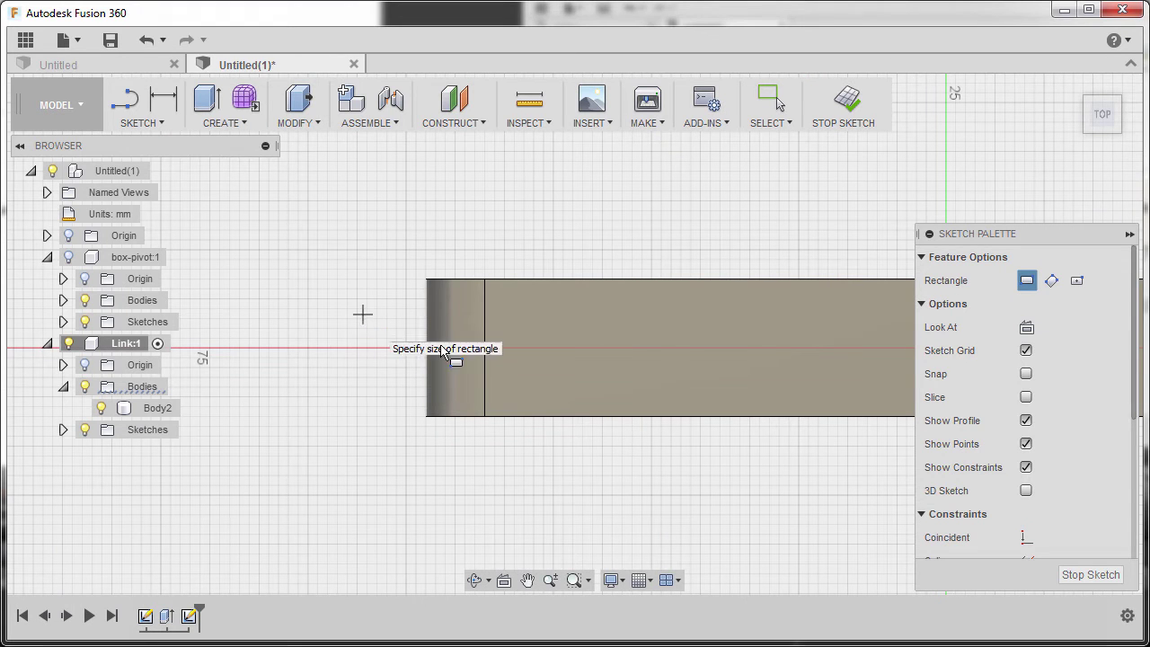
left_click(584, 384)
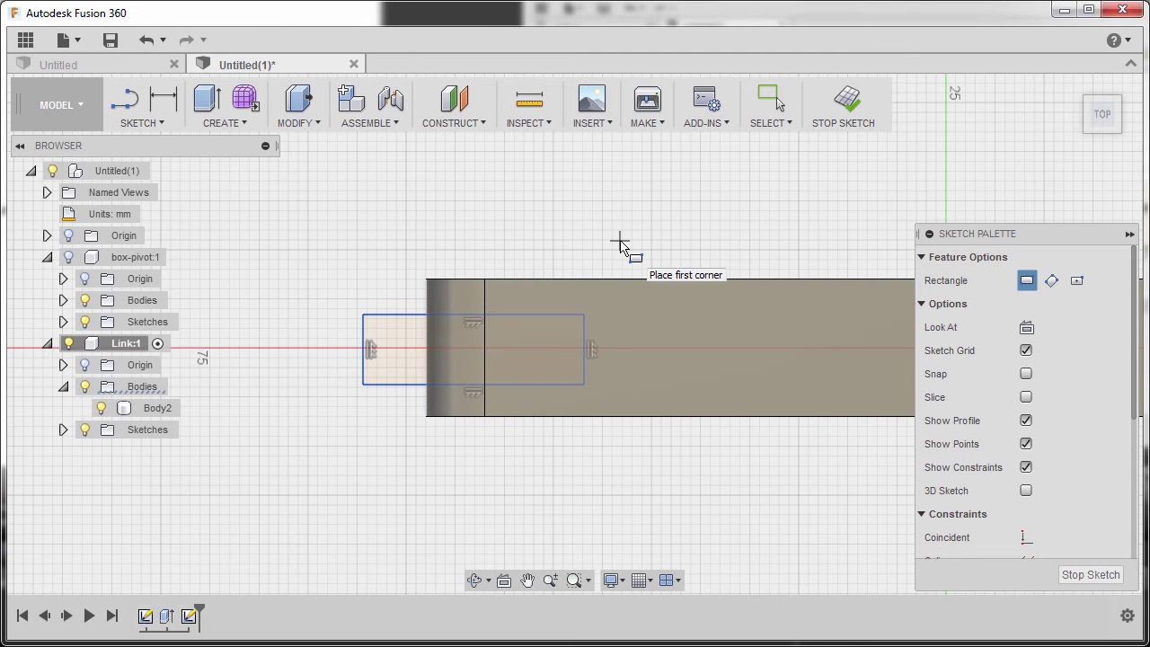
key("l")
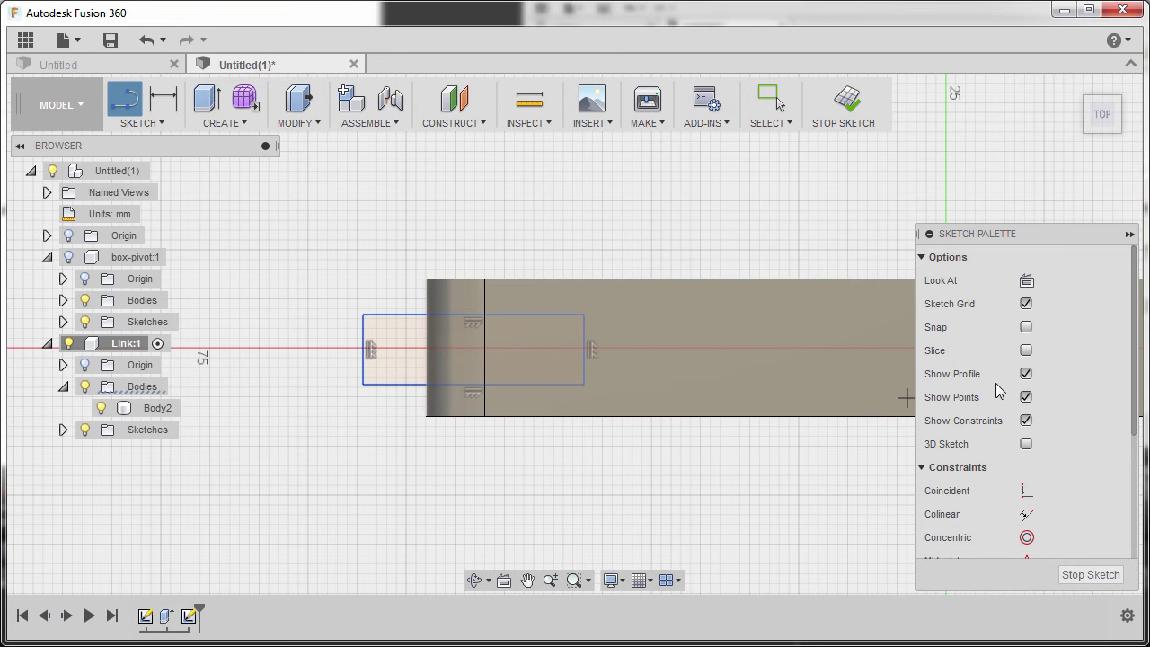
left_click(1026, 351)
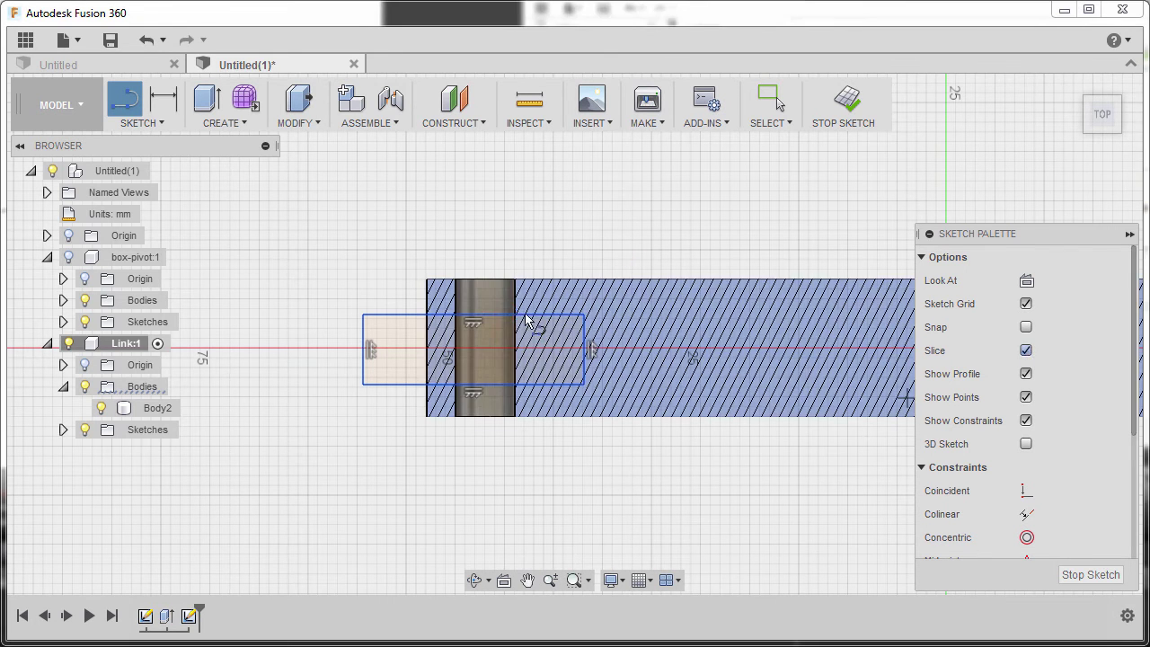
scroll(595, 349, "up", 2)
Draw a line from the rectangle's right edge to the sketch origin
scroll(593, 350, "up", 3)
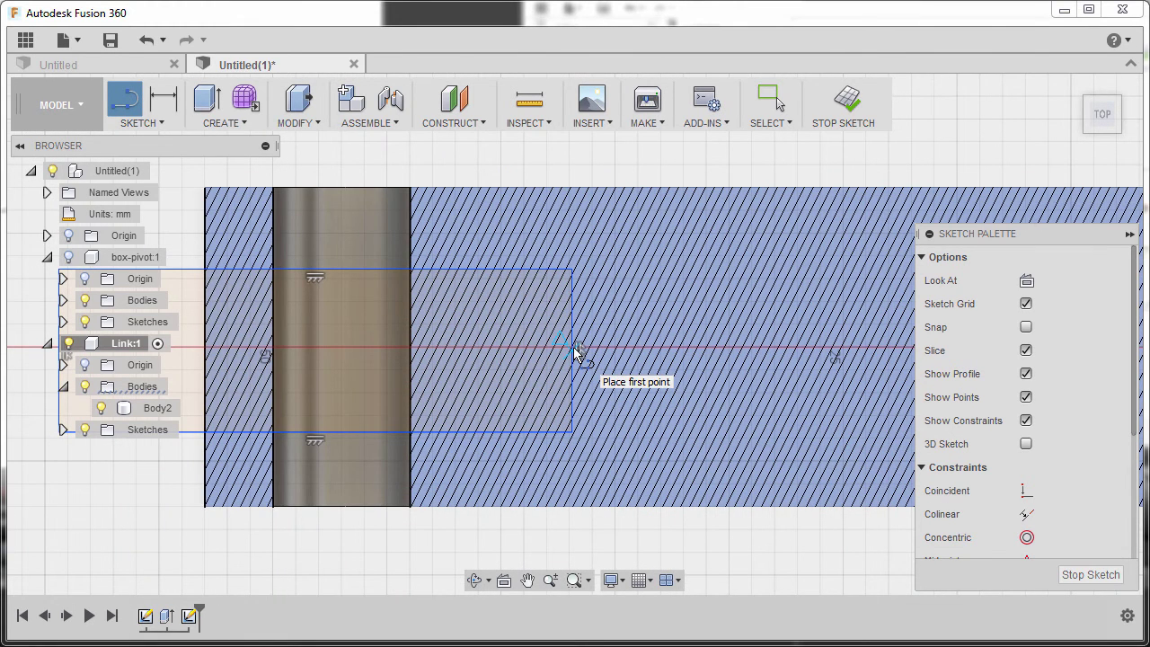
left_click(574, 346)
scroll(575, 351, "down", 4)
scroll(465, 315, "up", 2)
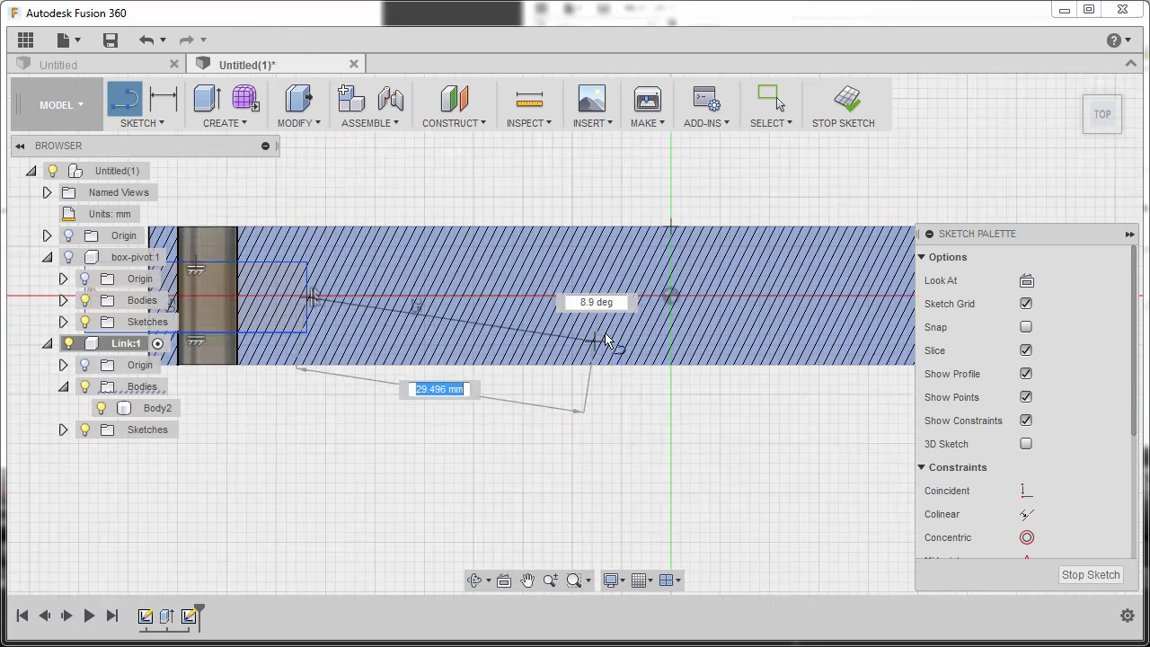
scroll(606, 340, "up", 3)
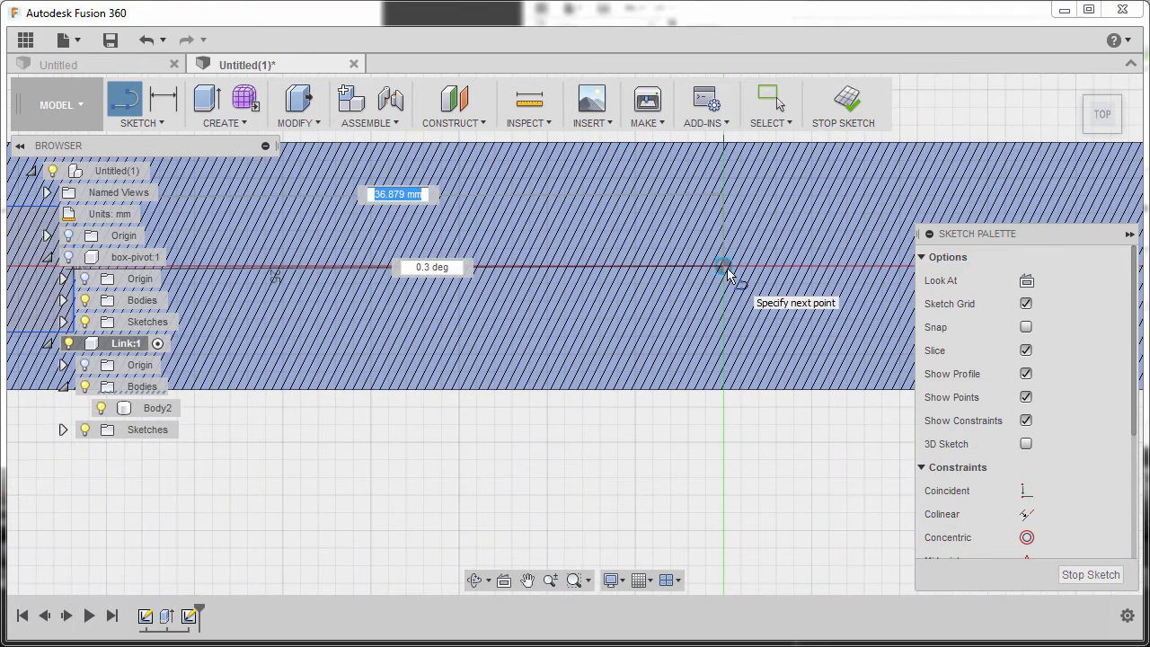
left_click(725, 268)
scroll(698, 380, "down", 2)
scroll(595, 390, "up", 1)
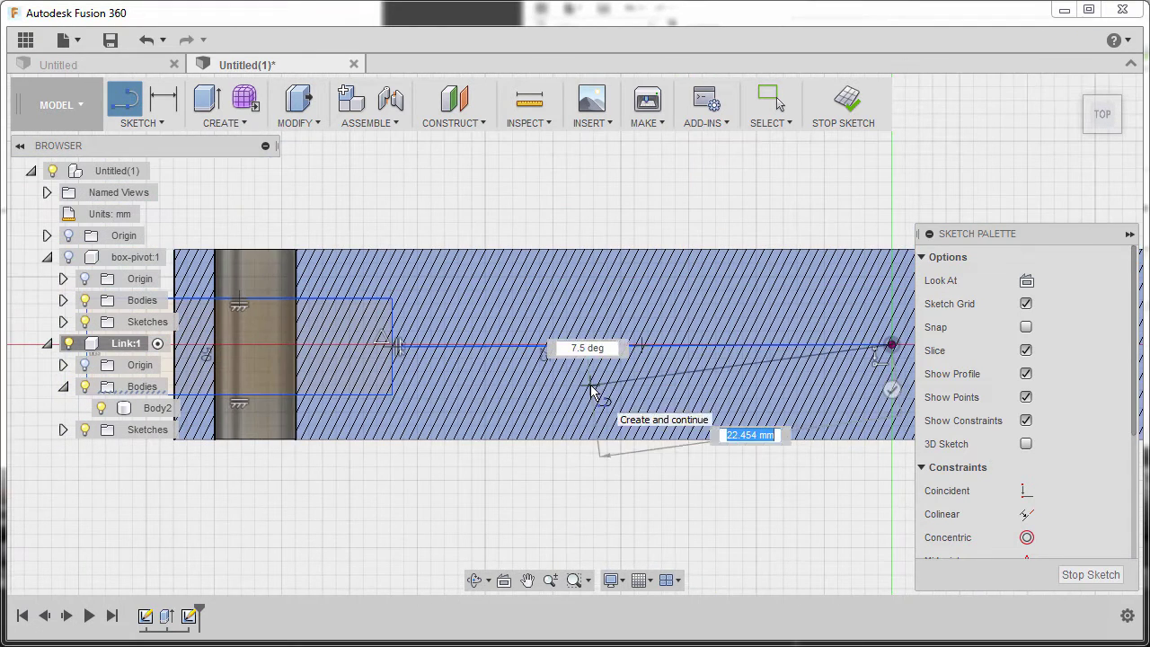
key("Escape")
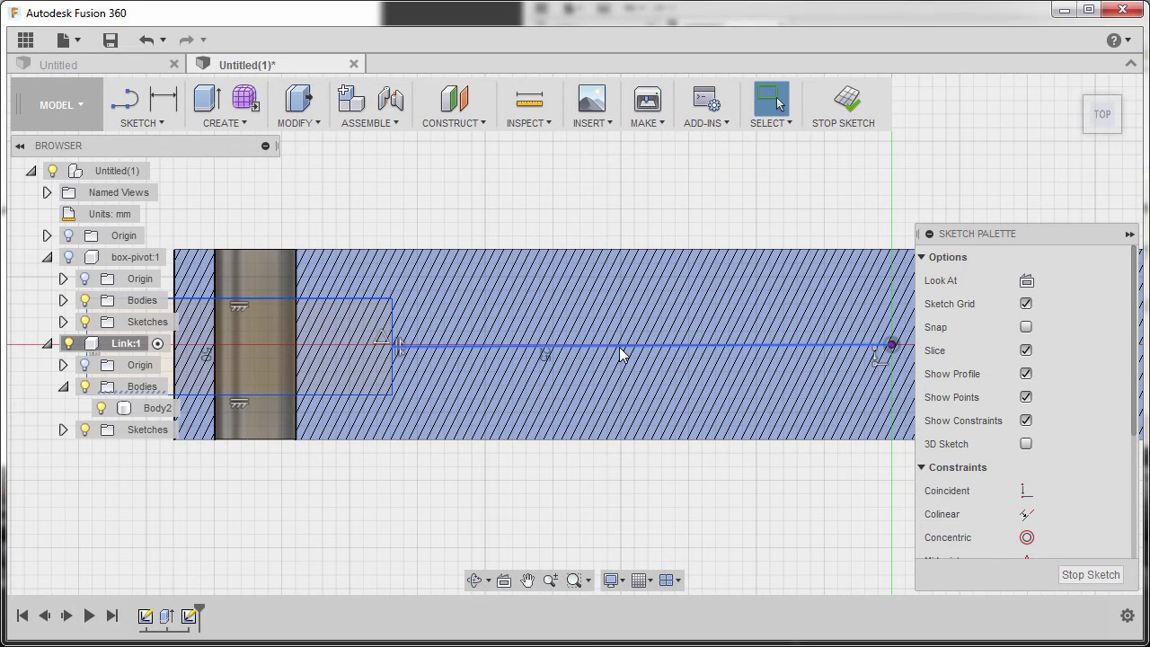
Constrain the line horizontal and convert it to construction geometry
left_click(620, 348)
right_click(620, 353)
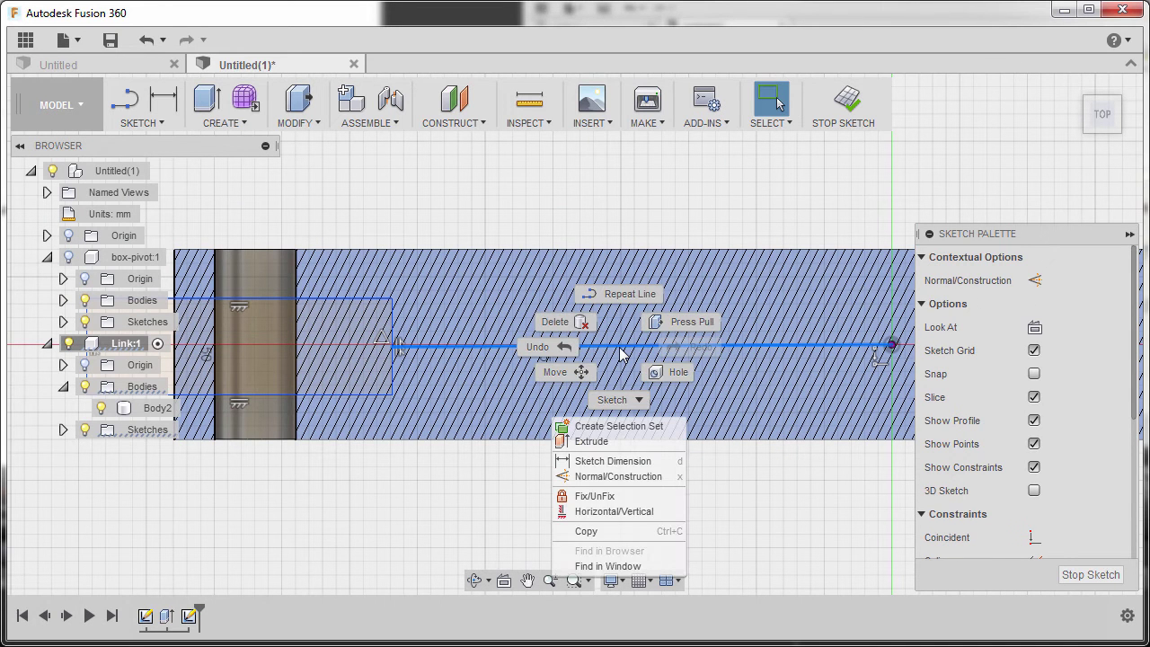
left_click(617, 510)
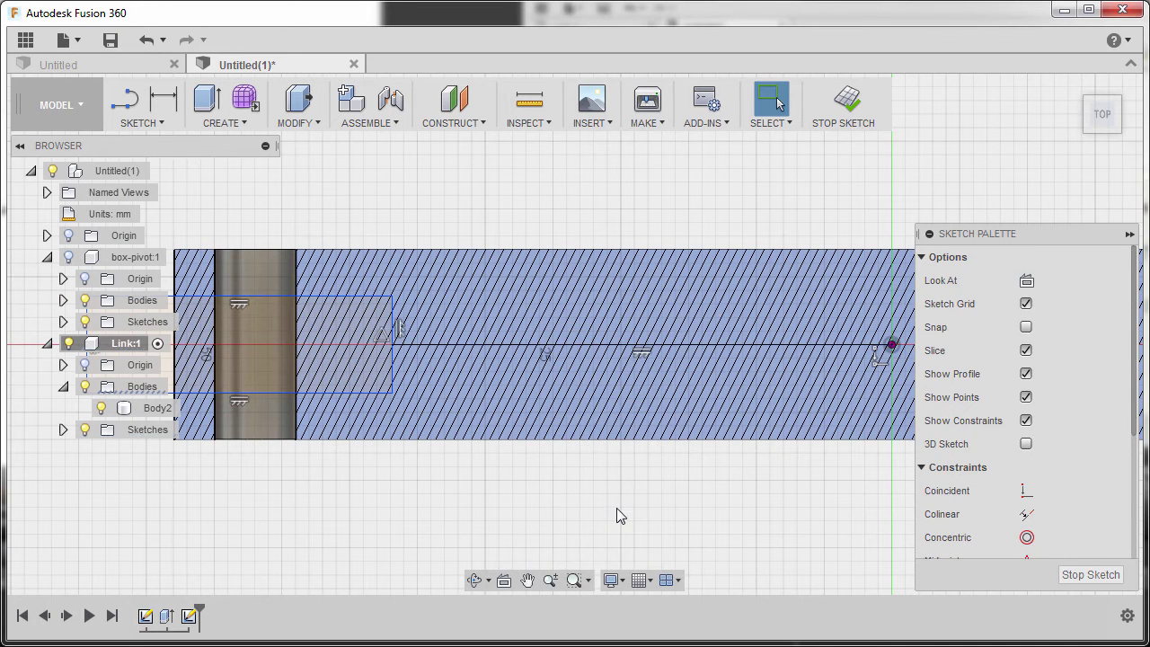
left_click(691, 345)
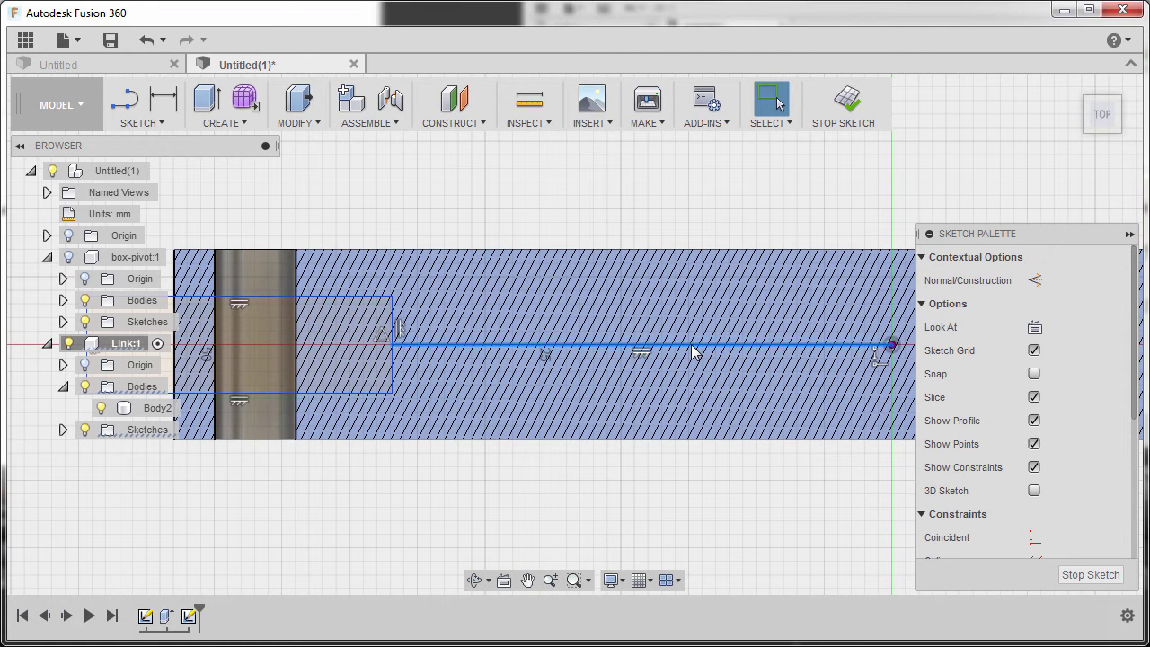
left_click(1036, 284)
left_click(1036, 284)
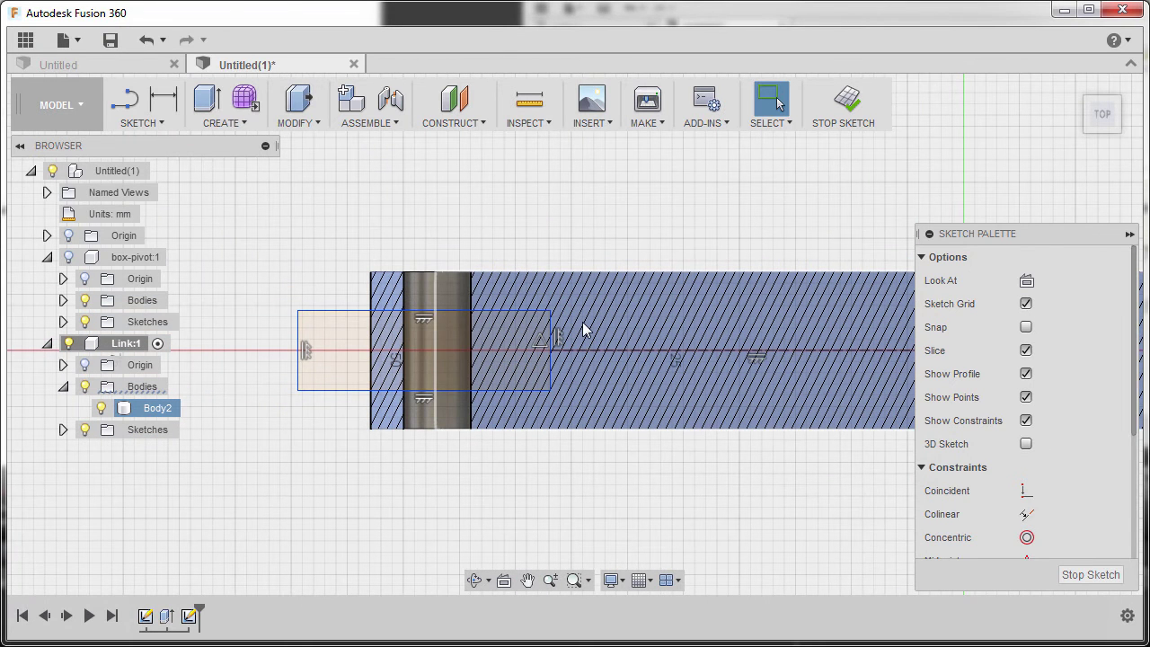
Dimension the rectangle's top edge 3.5 mm below the bar's top edge
key("d")
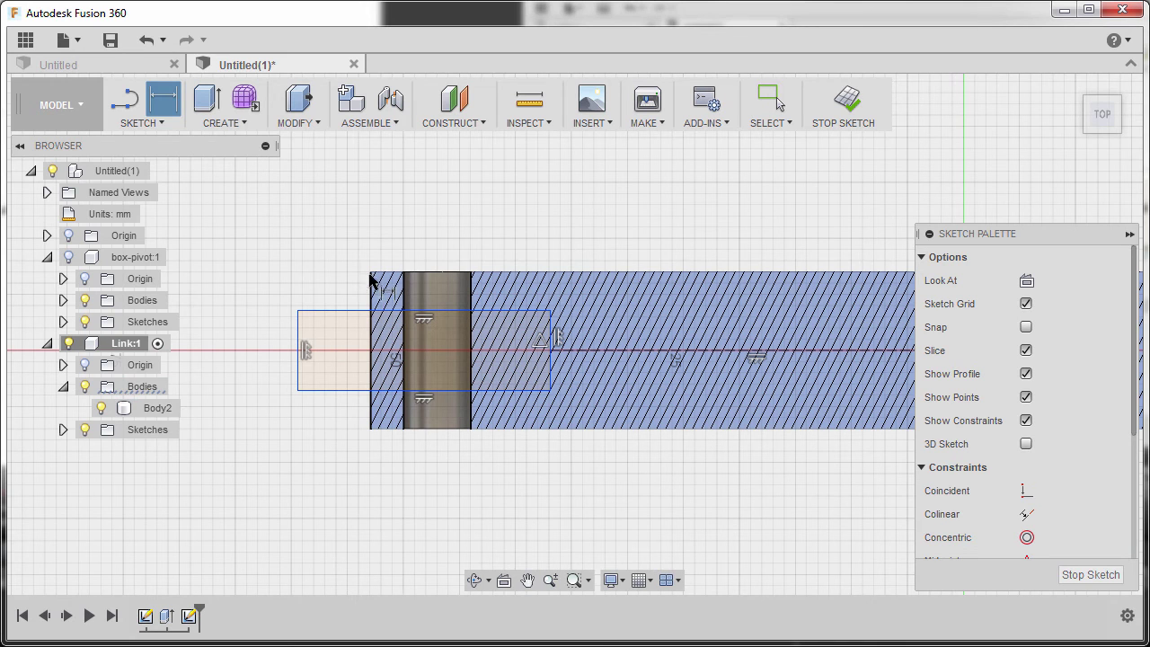
left_click(506, 312)
left_click(440, 272)
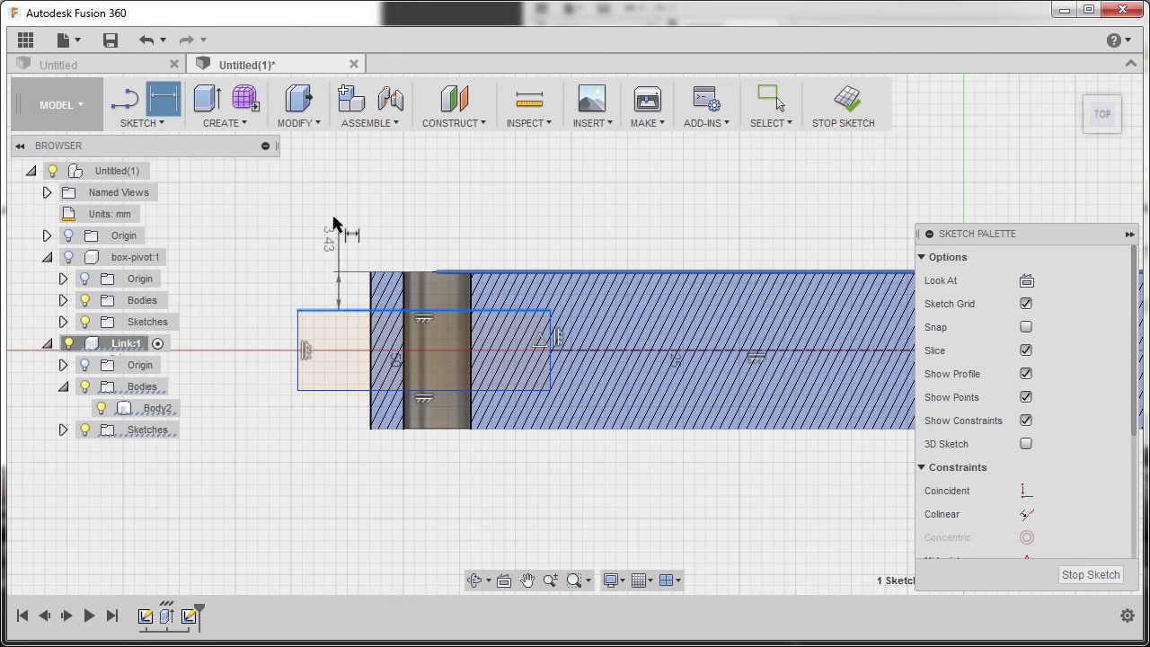
left_click(335, 210)
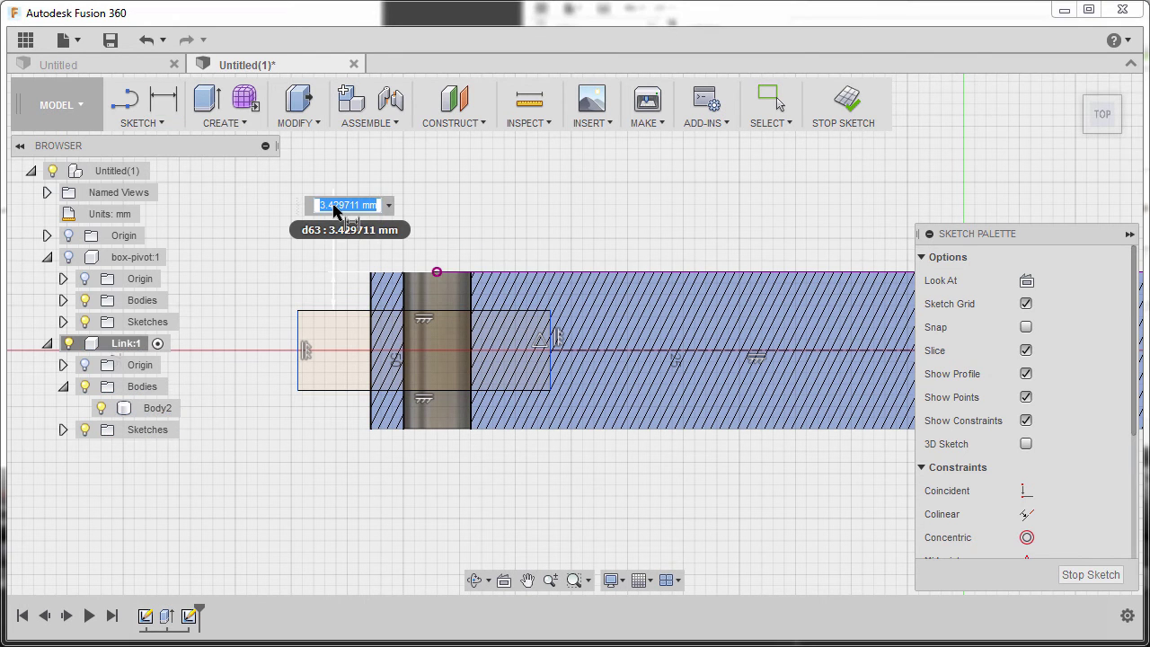
type("3.5")
key("Return")
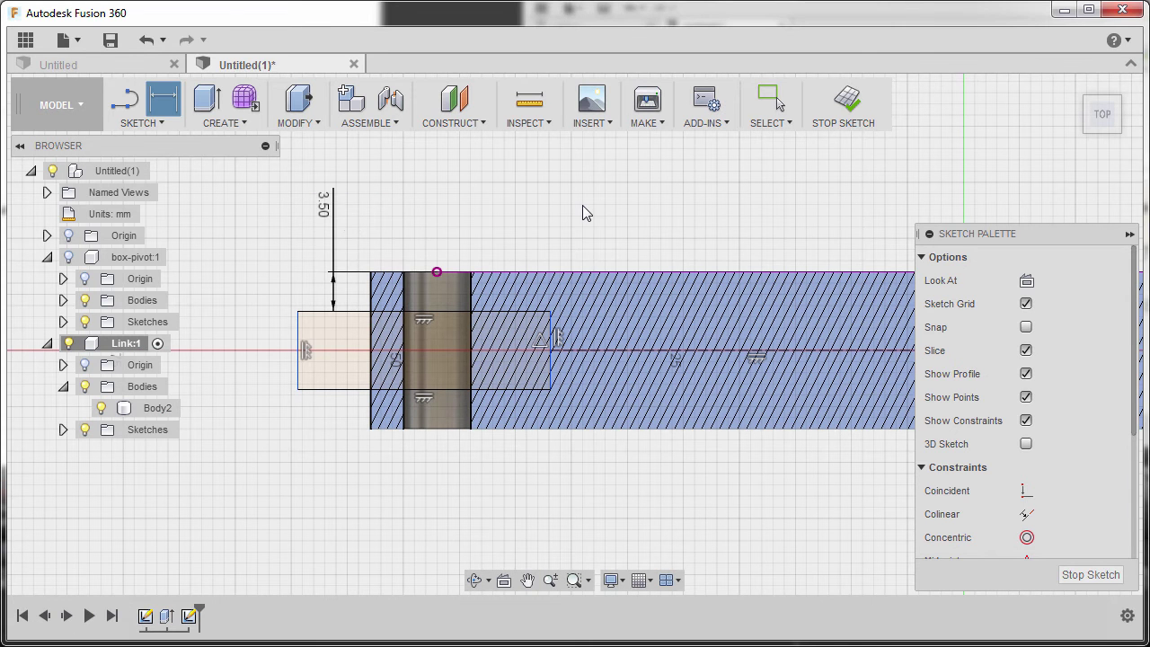
key("p")
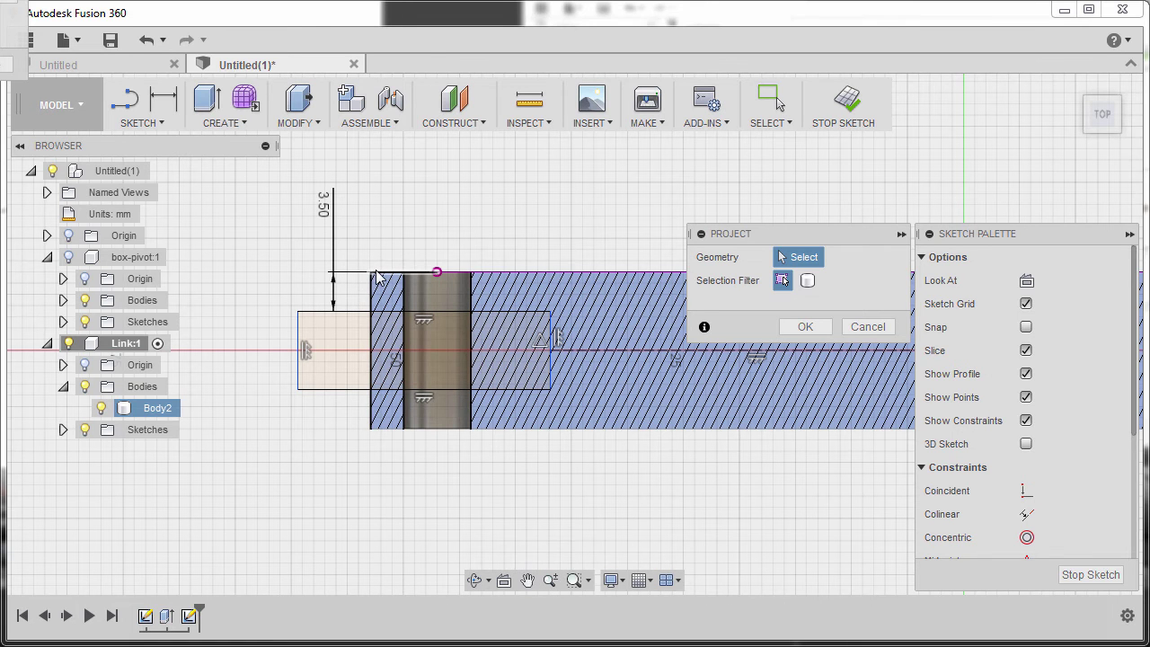
Project the bar's left end edge and align the rectangle's left edge with it
left_click(381, 306)
left_click(807, 327)
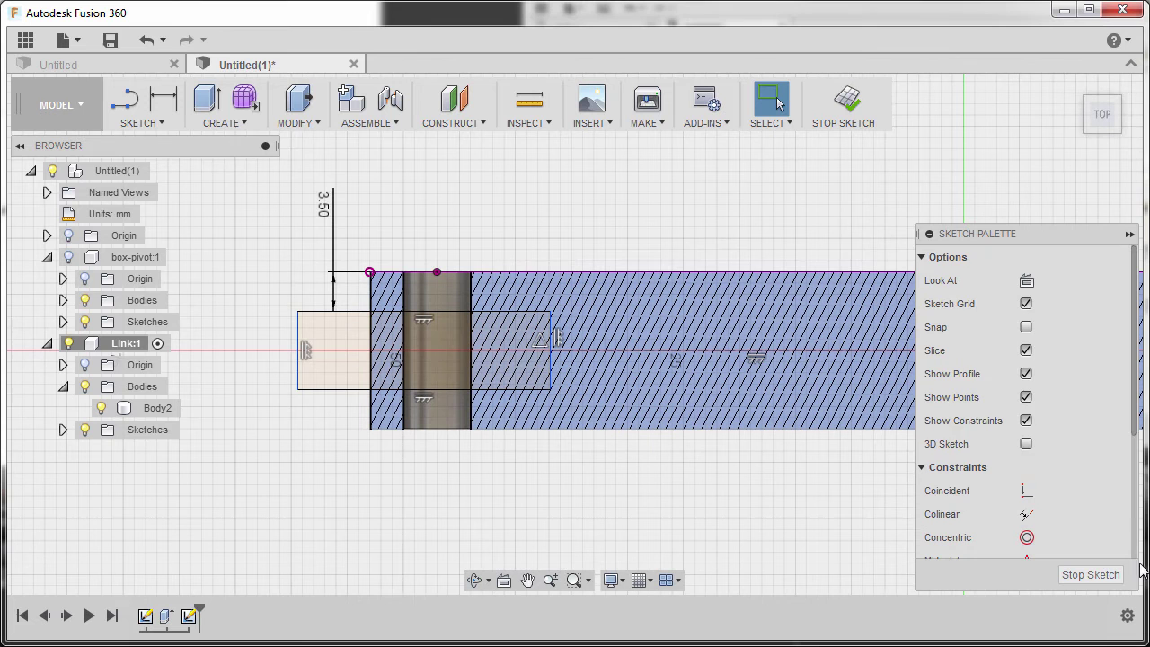
scroll(1087, 470, "down", 5)
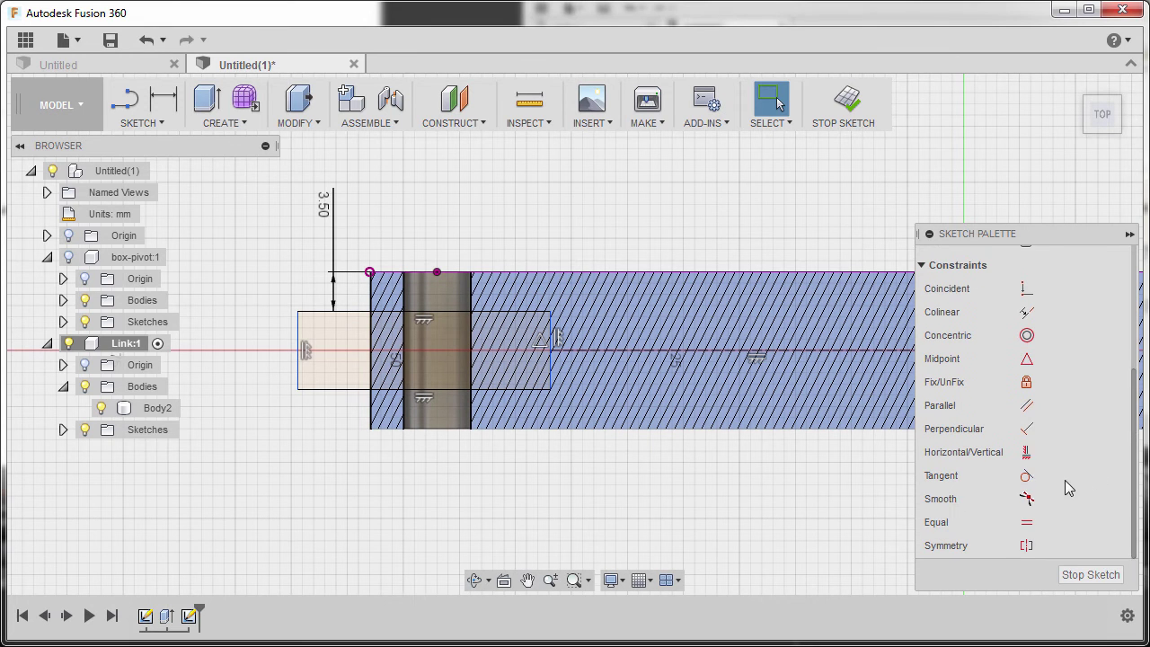
left_click(1026, 455)
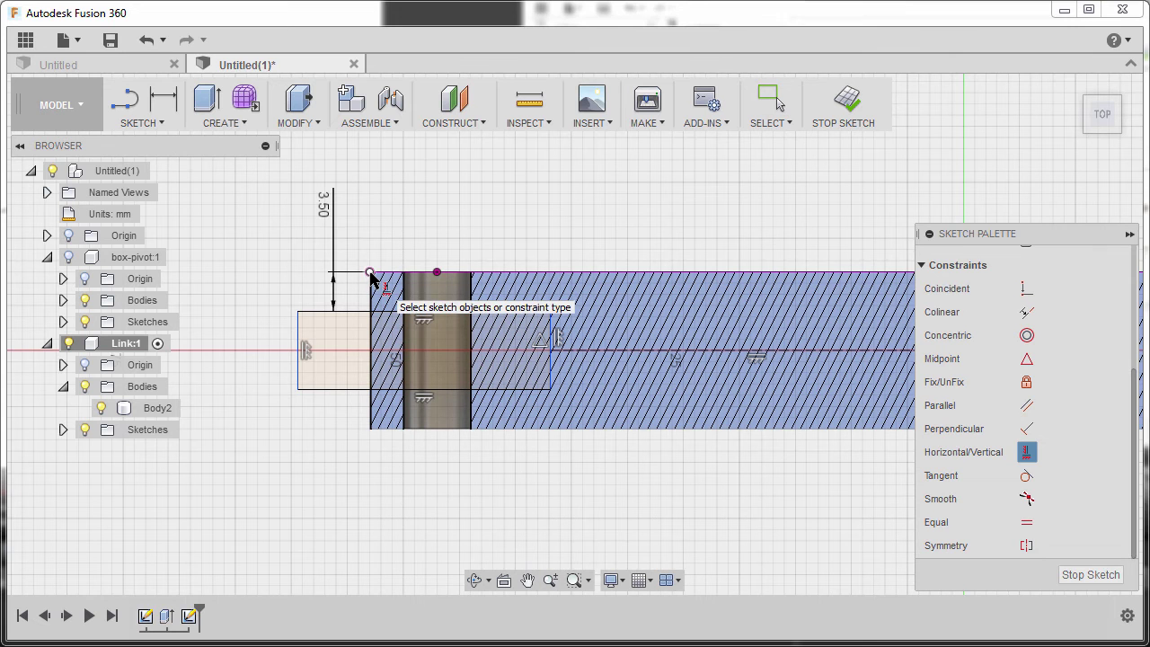
left_click(369, 272)
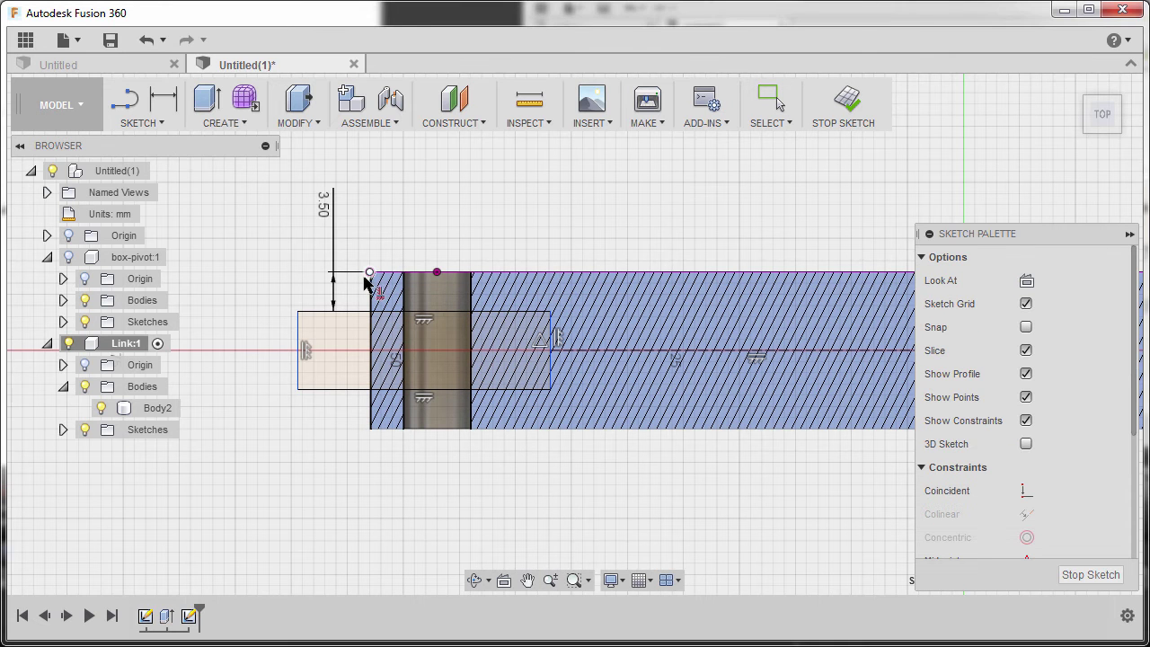
left_click(297, 314)
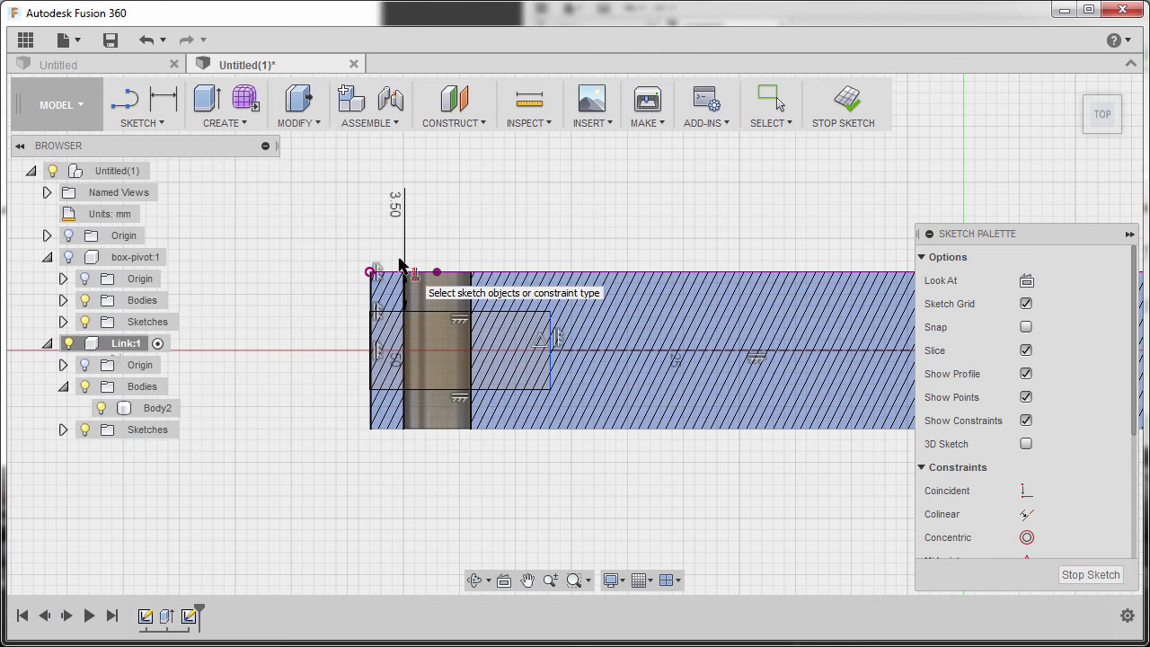
key("Escape")
scroll(377, 303, "up", 5)
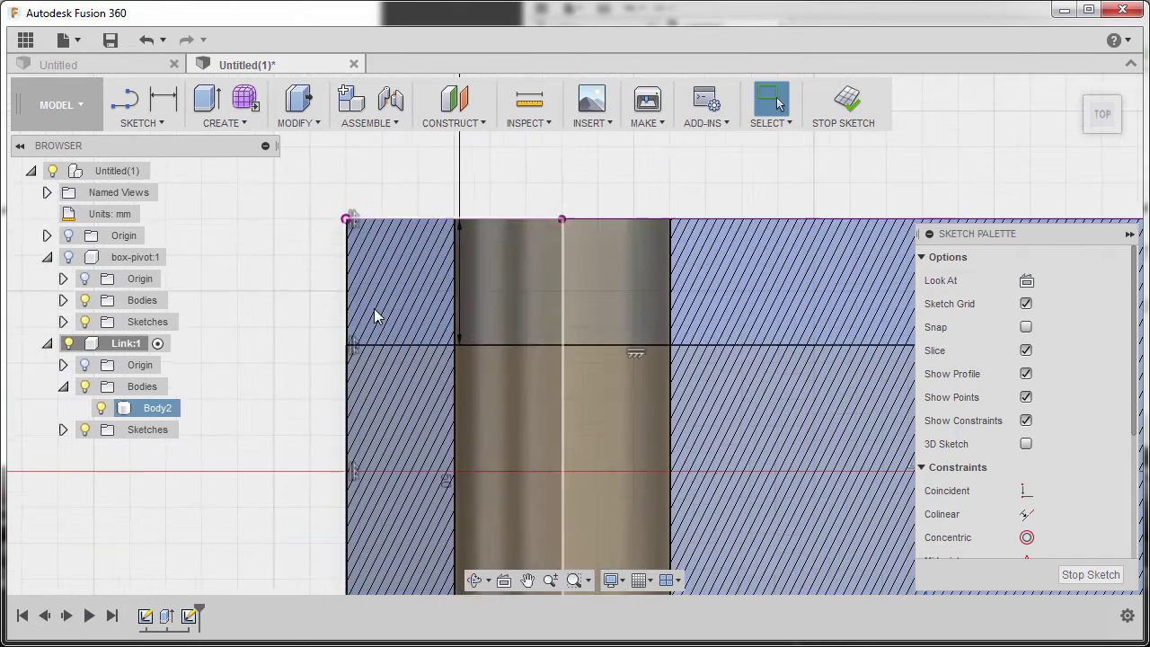
scroll(629, 342, "down", 1)
Dimension the rectangle's right edge 20 mm from the bar end
left_click(726, 380)
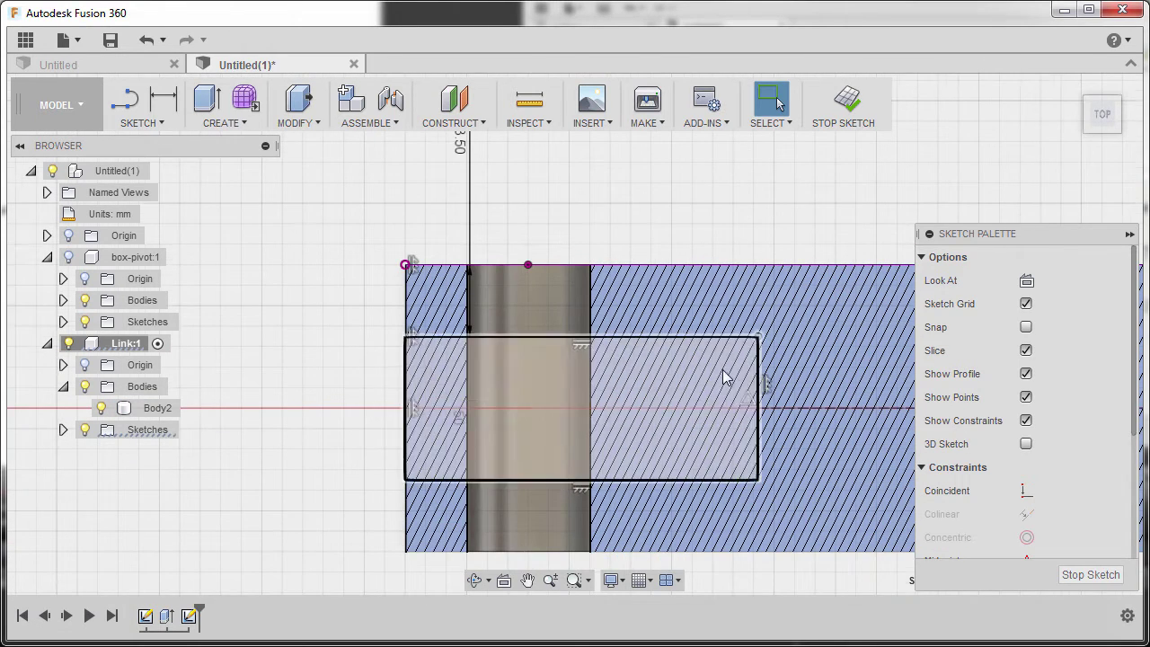
scroll(726, 380, "down", 3)
middle_click_drag(653, 364, 538, 357)
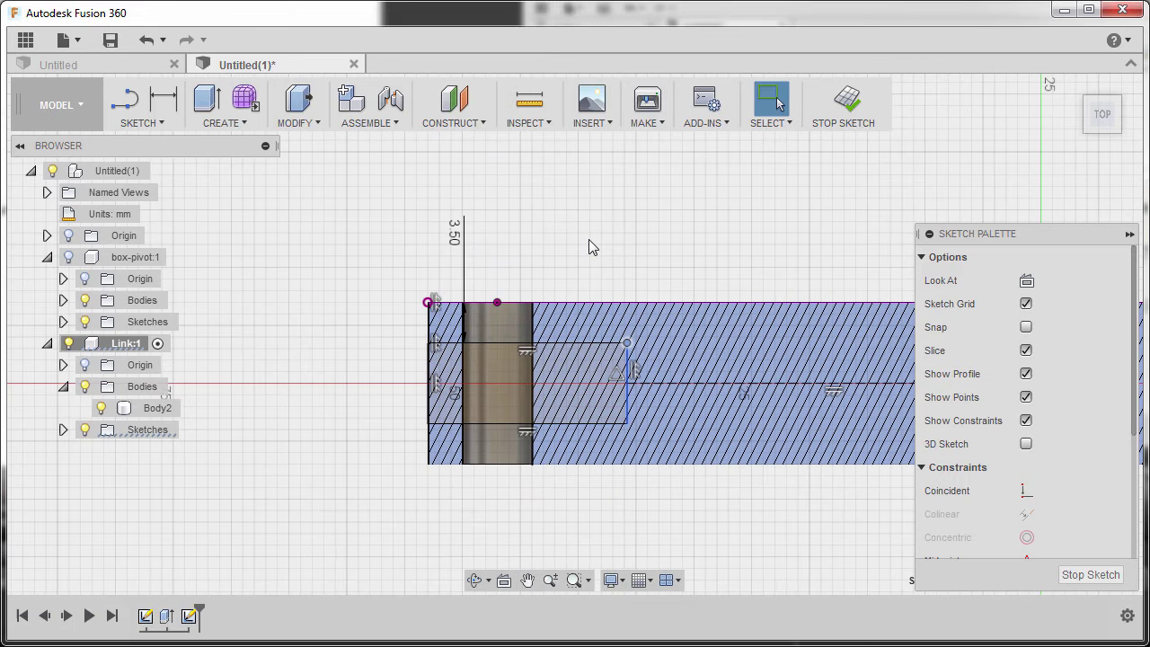
key("d")
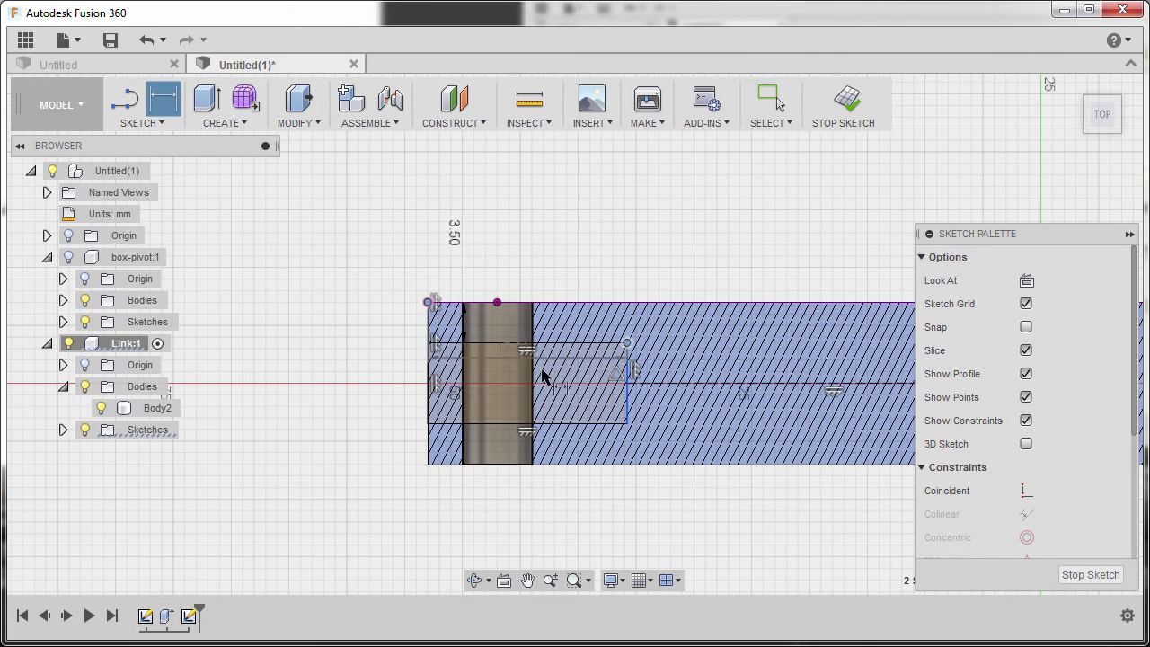
left_click(628, 362)
left_click(521, 206)
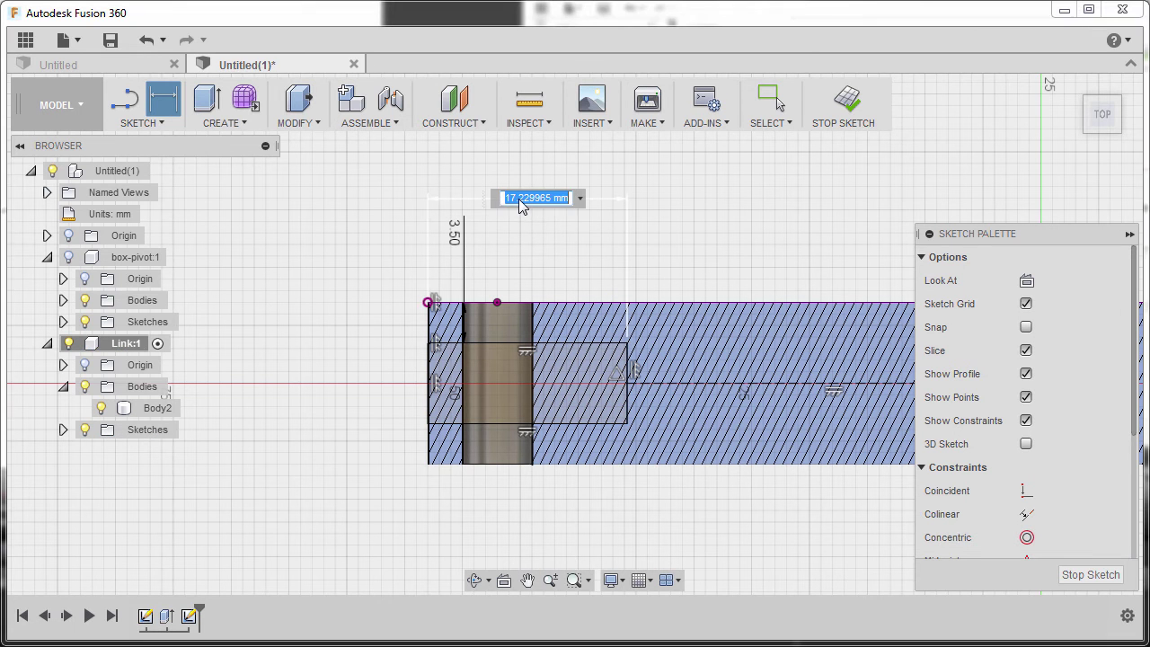
type("20")
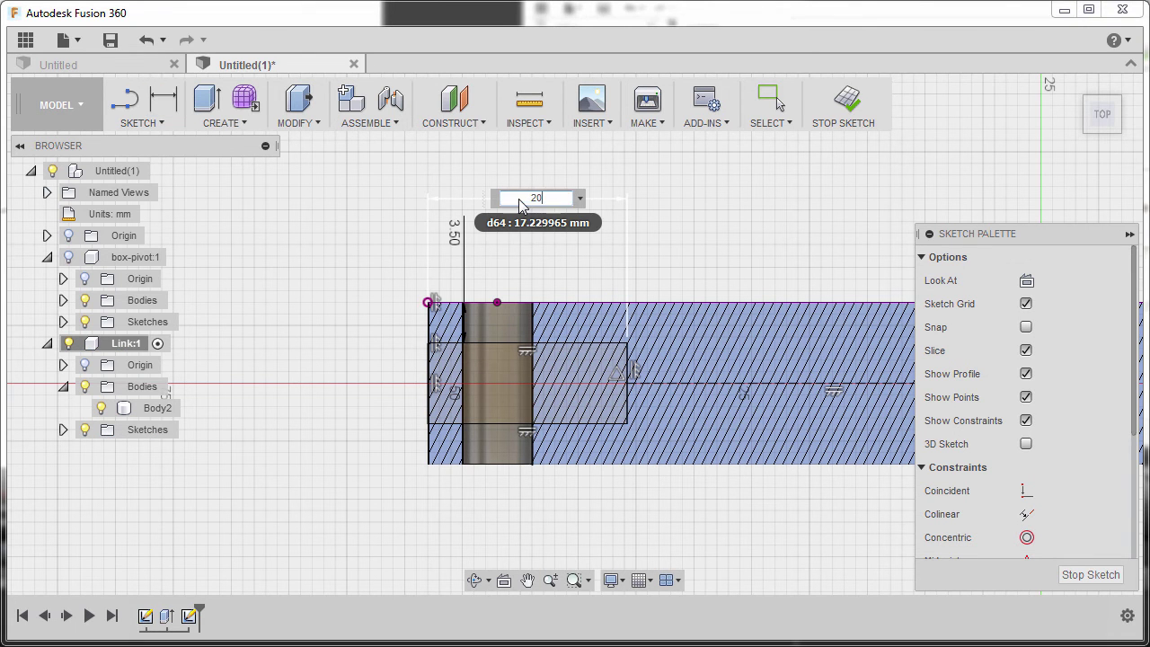
key("Return")
scroll(562, 236, "down", 1)
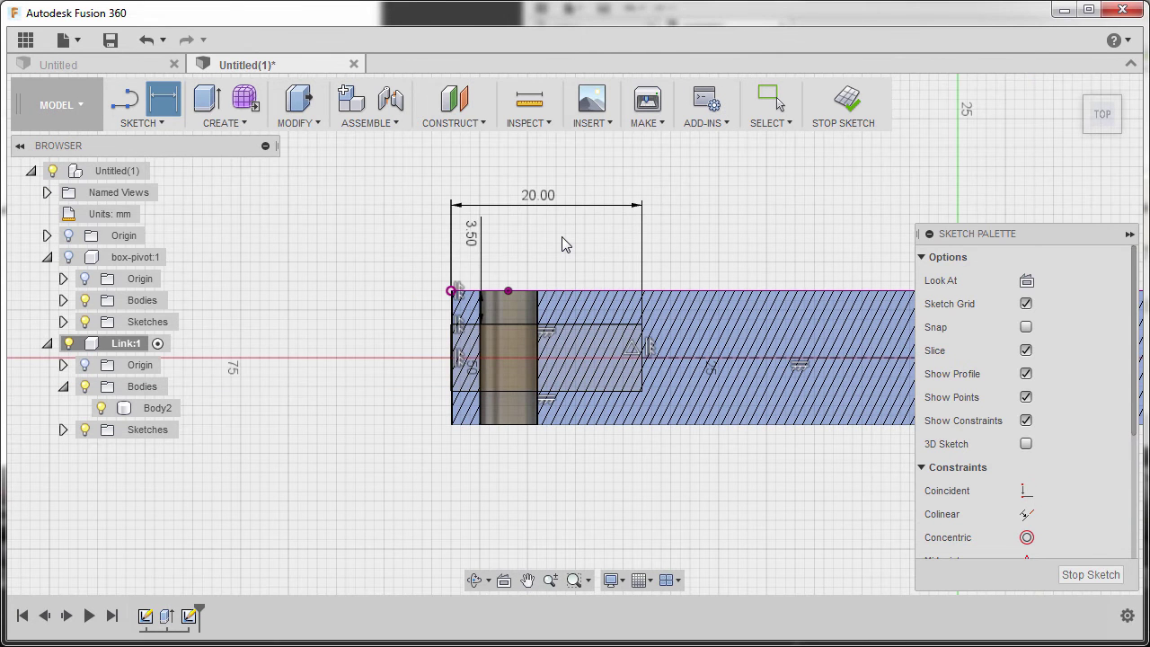
Extrude the rectangle profile at the pivot end as a two-sided cut
key("e")
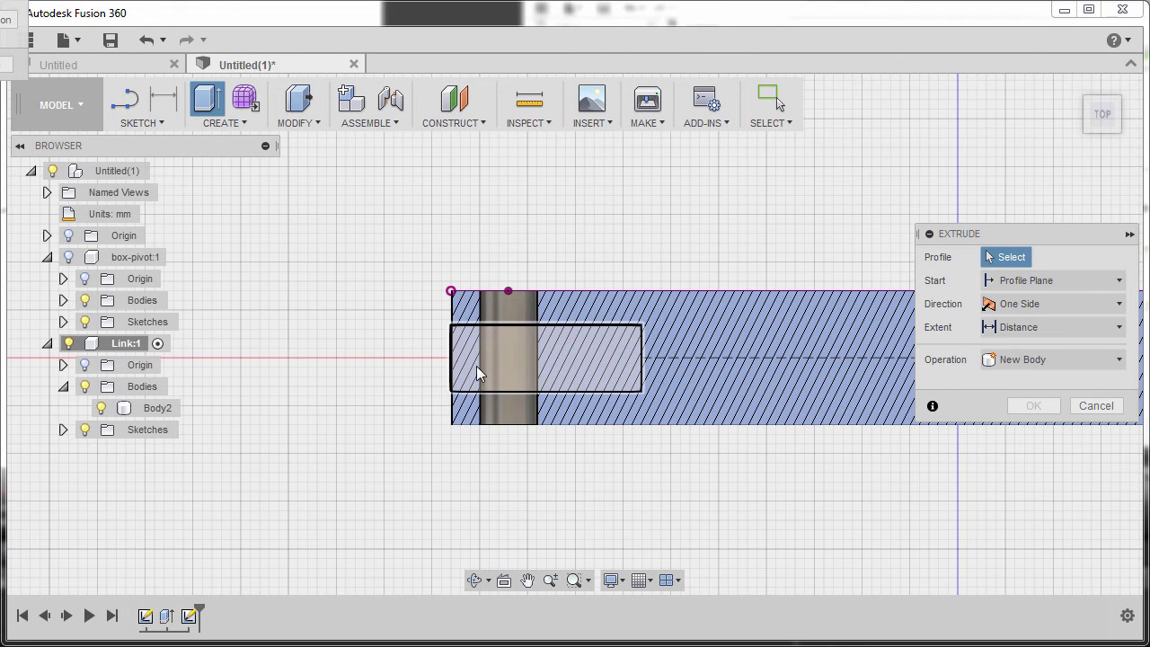
left_click(548, 378)
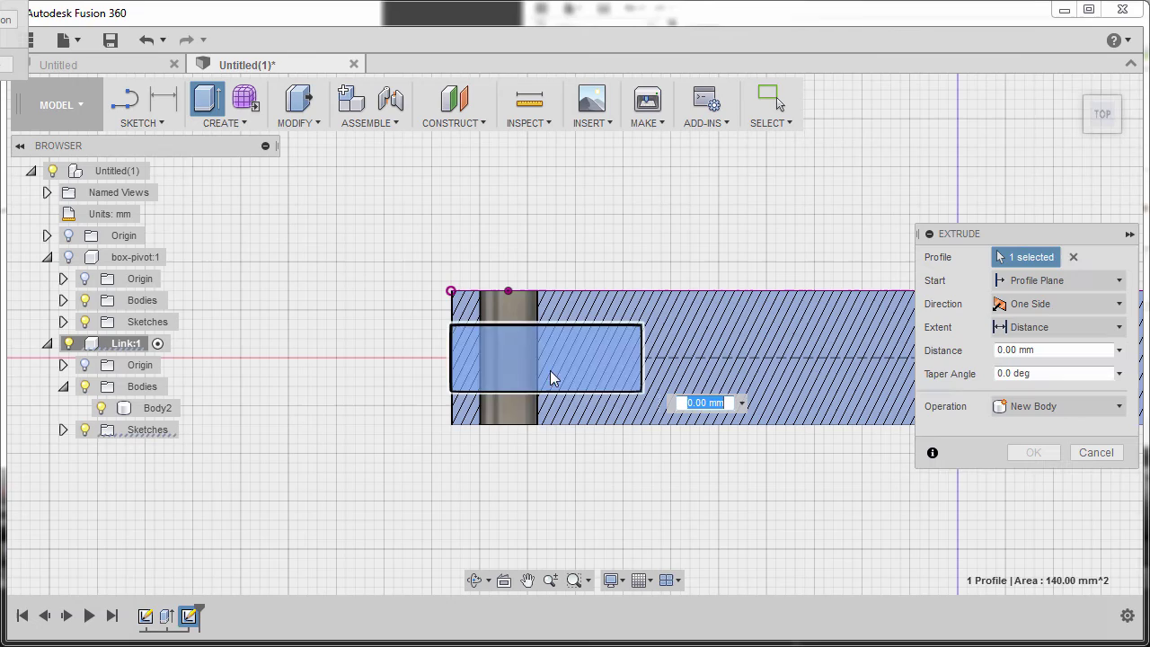
left_click(1077, 93)
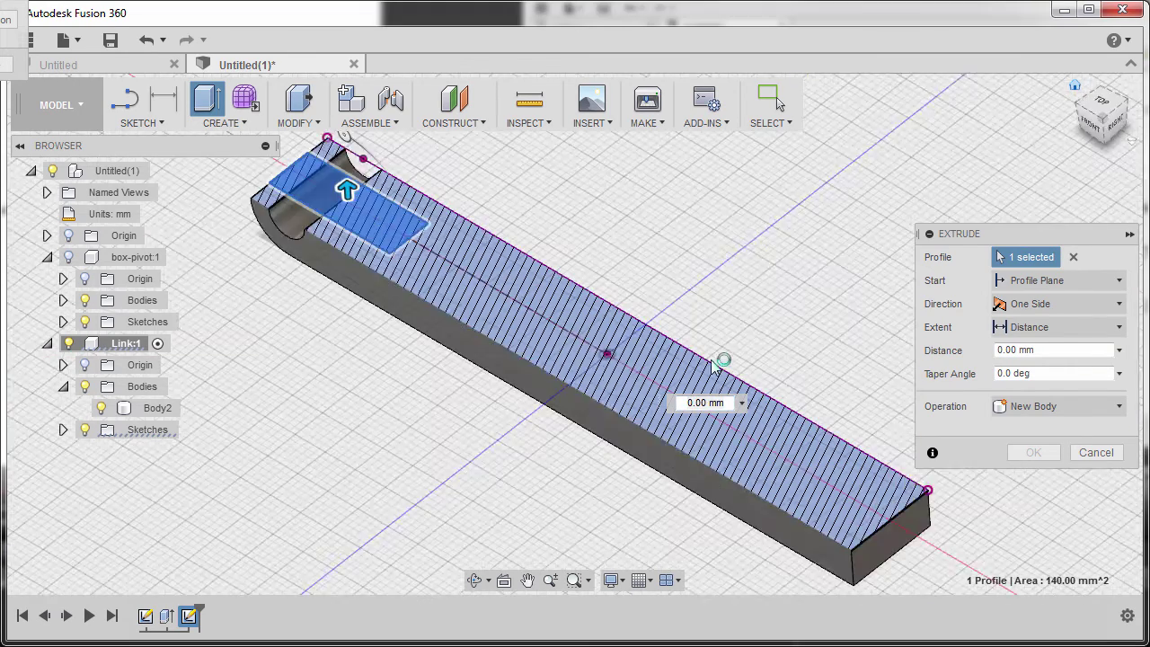
left_click_drag(475, 287, 503, 194)
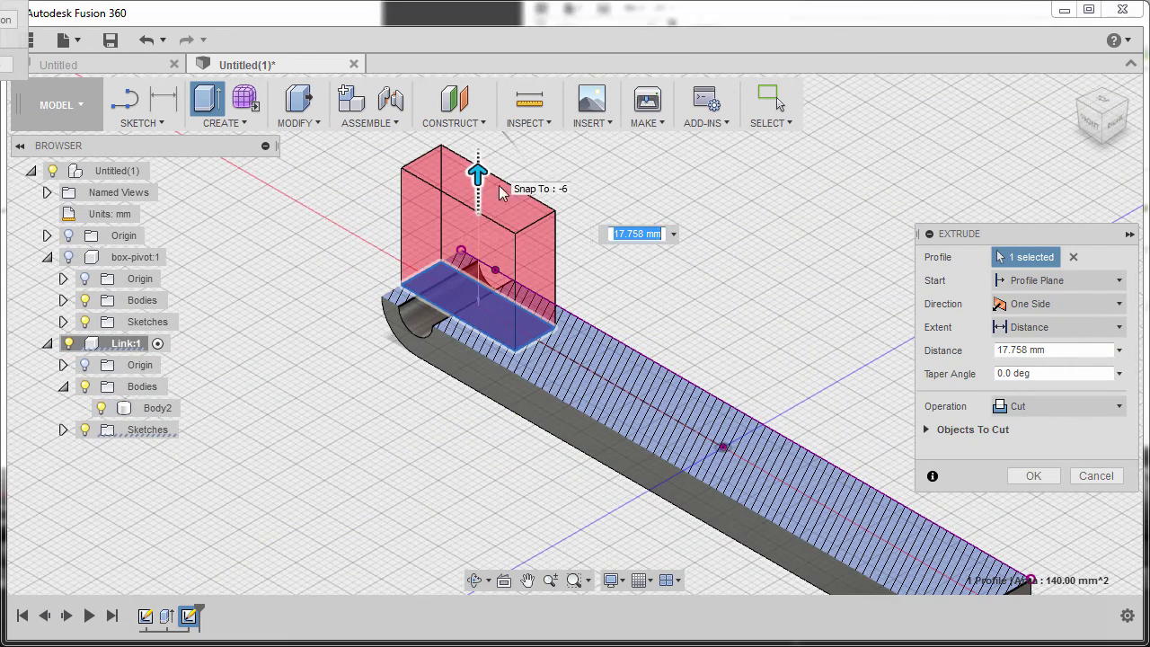
left_click(1051, 305)
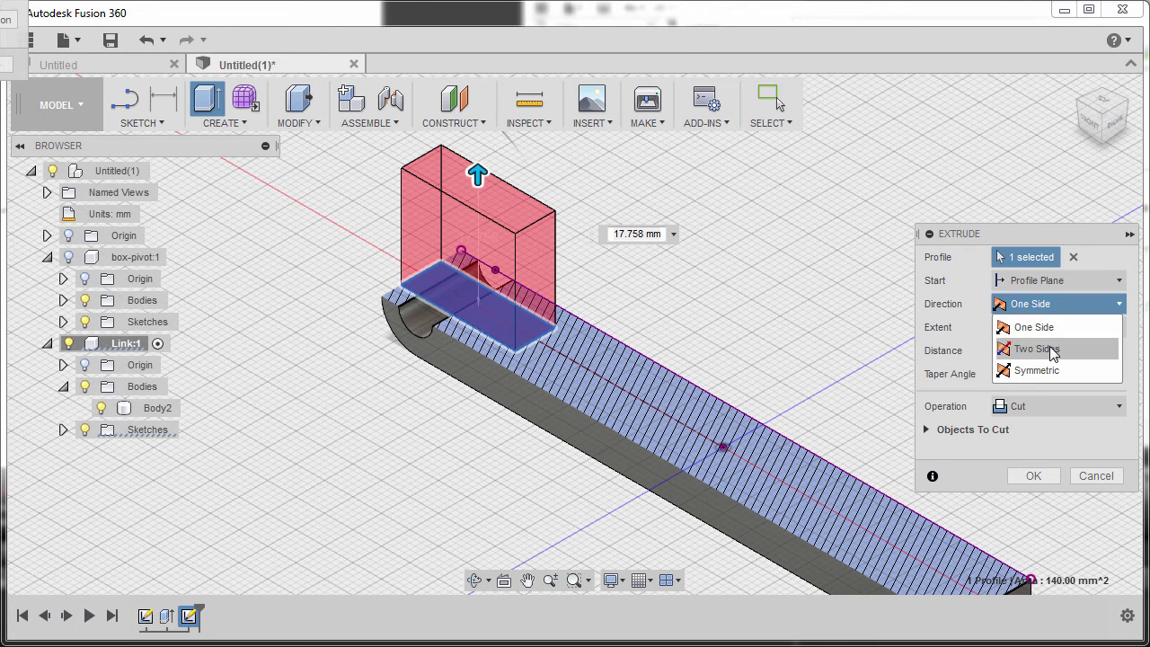
left_click(1038, 349)
Set both extents to All and apply the Cut through the bar's pivot end
left_click(1054, 351)
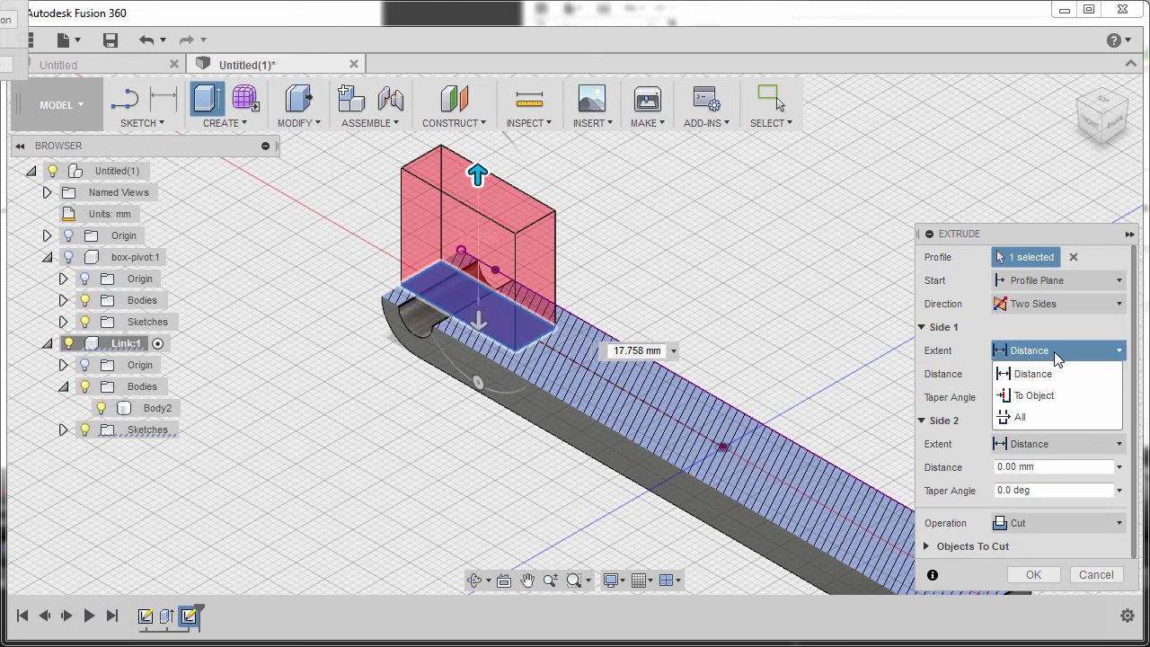
left_click(1051, 422)
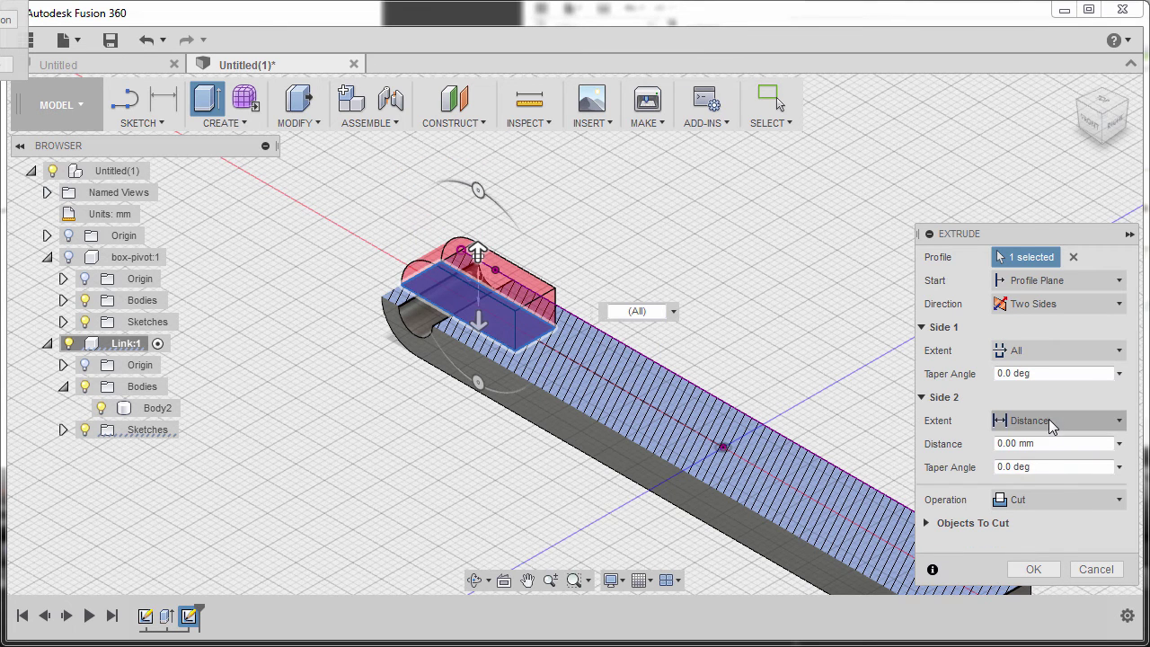
left_click(1049, 418)
left_click(1051, 492)
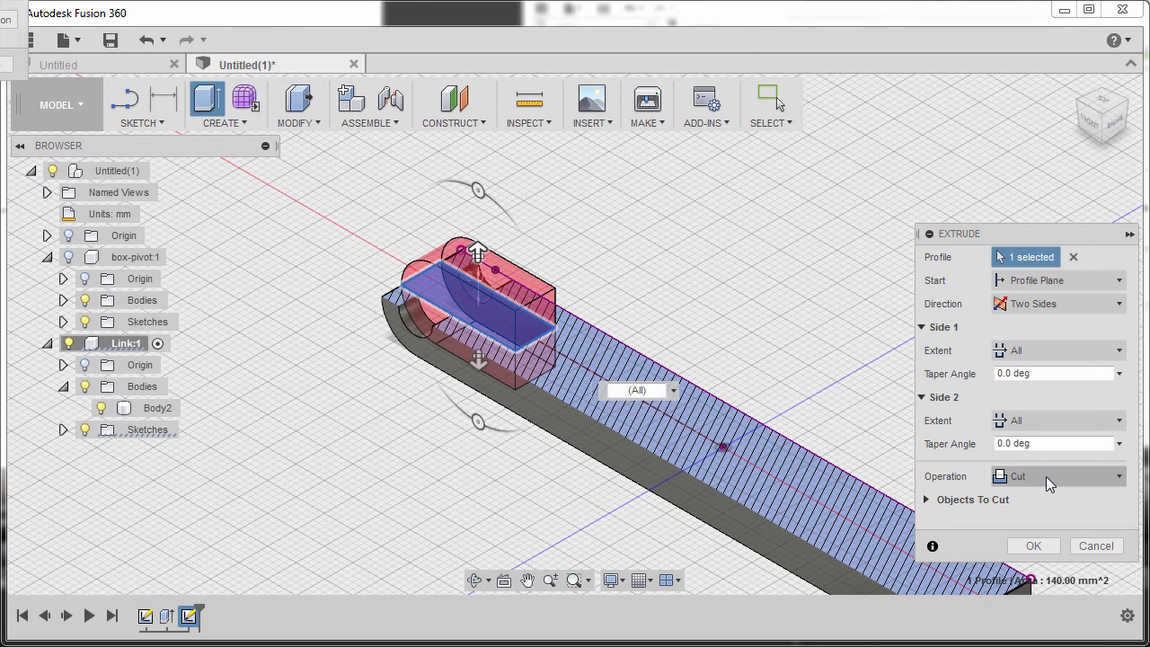
left_click(1024, 476)
left_click(1020, 481)
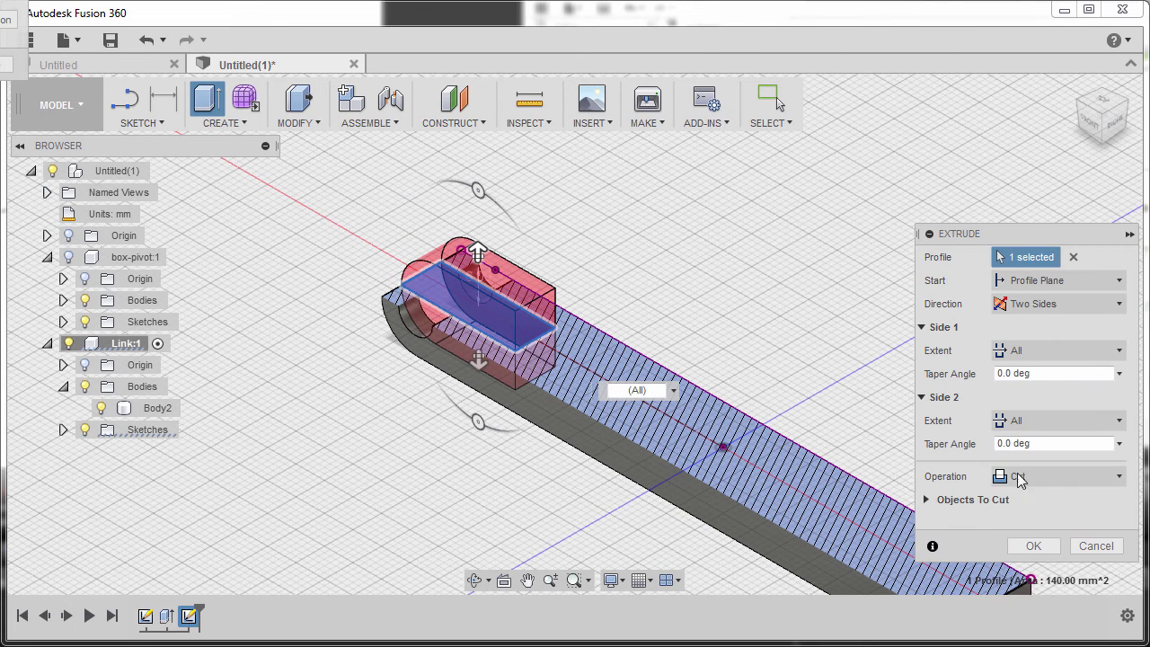
left_click(1033, 547)
Sketch a line, tangent arc and line tab outline beyond the bar's plain end
middle_click_drag(732, 270, 755, 305, "shift")
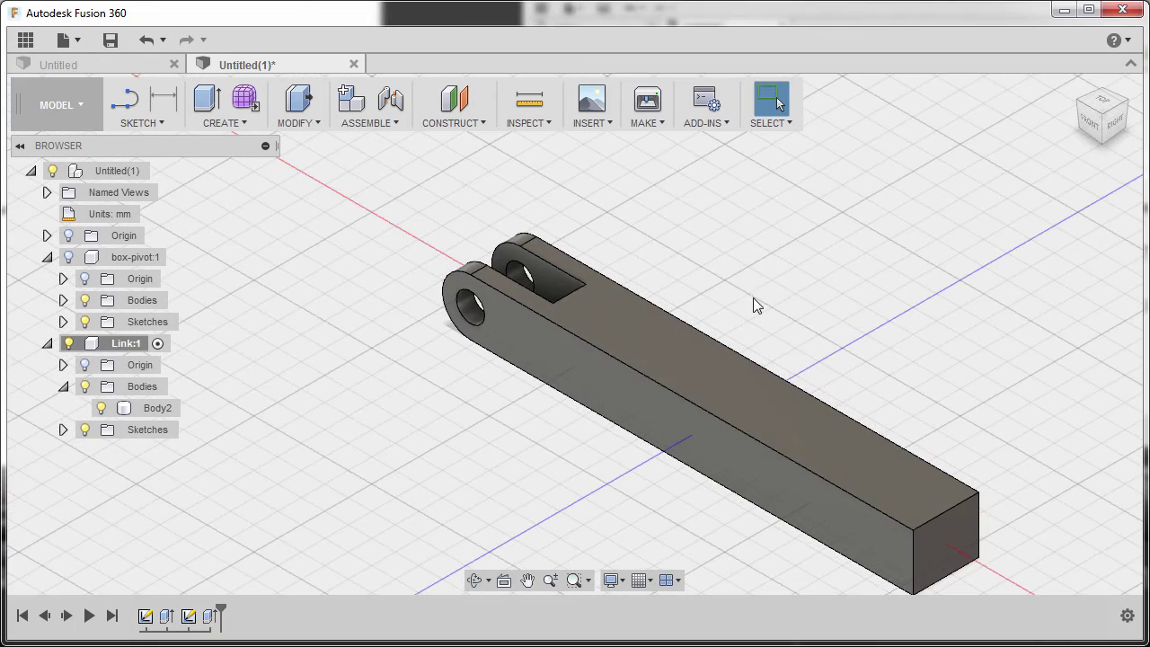
left_click(629, 398)
middle_click_drag(629, 398, 597, 266, "shift")
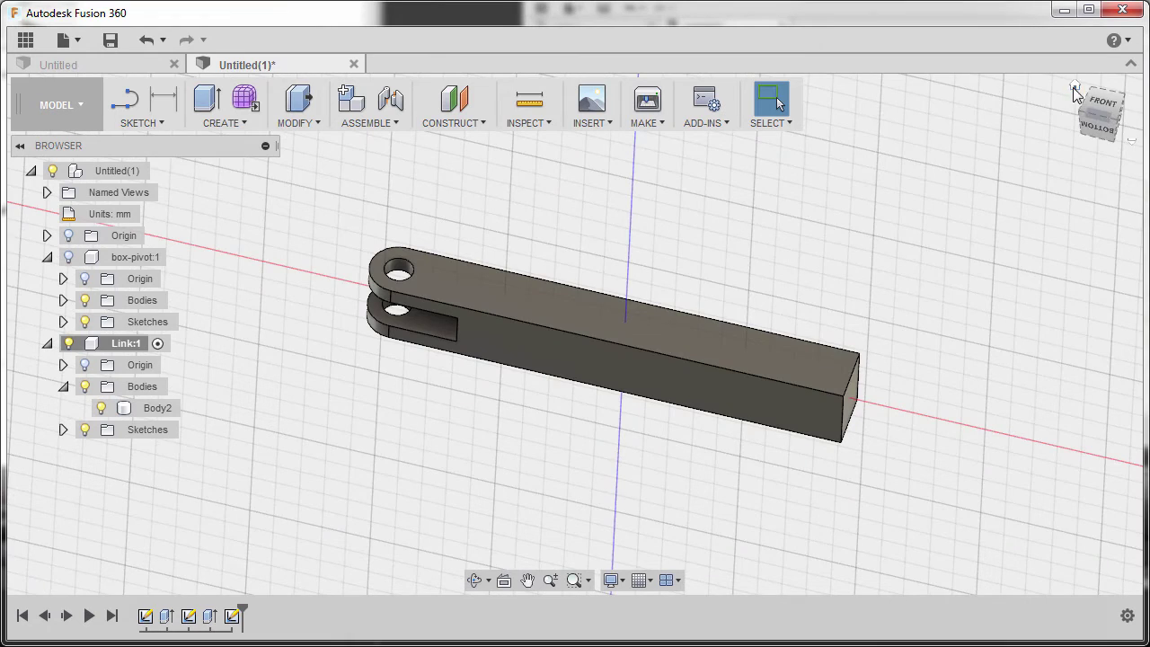
left_click(1073, 87)
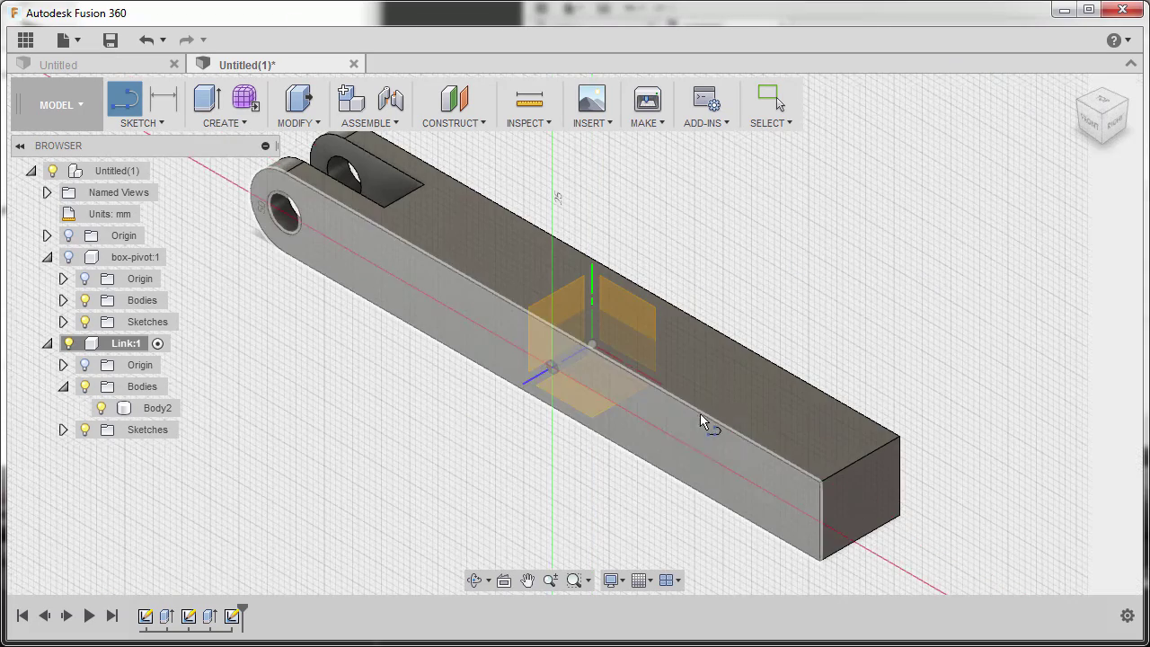
left_click(580, 417)
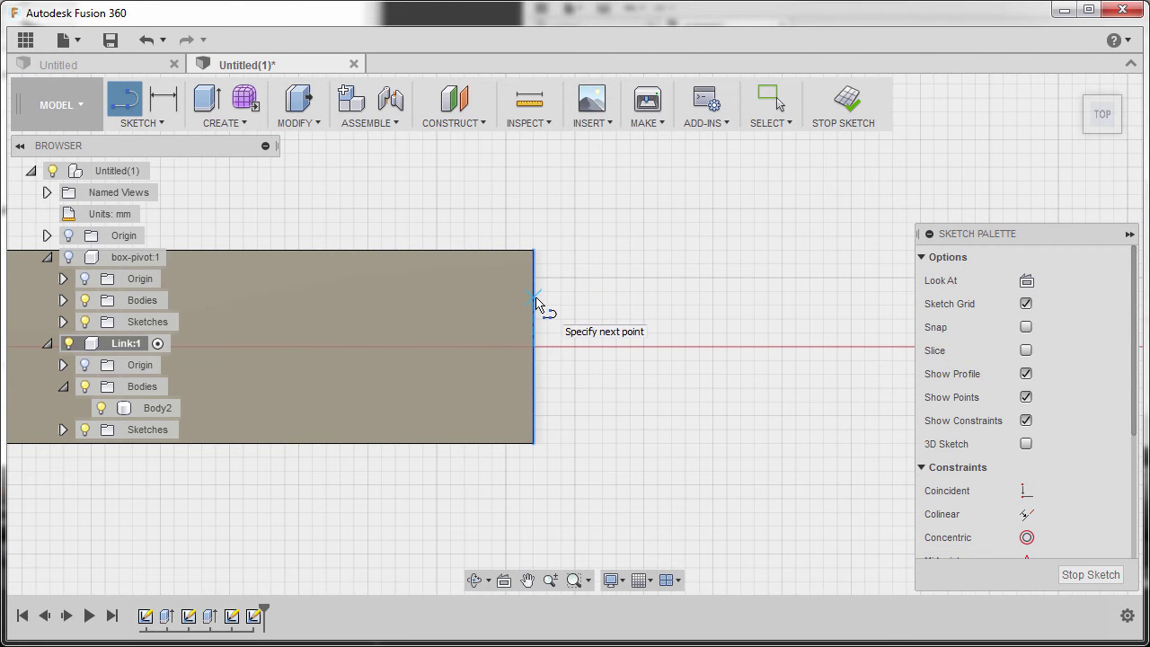
left_click(725, 297)
left_click_drag(724, 297, 729, 411)
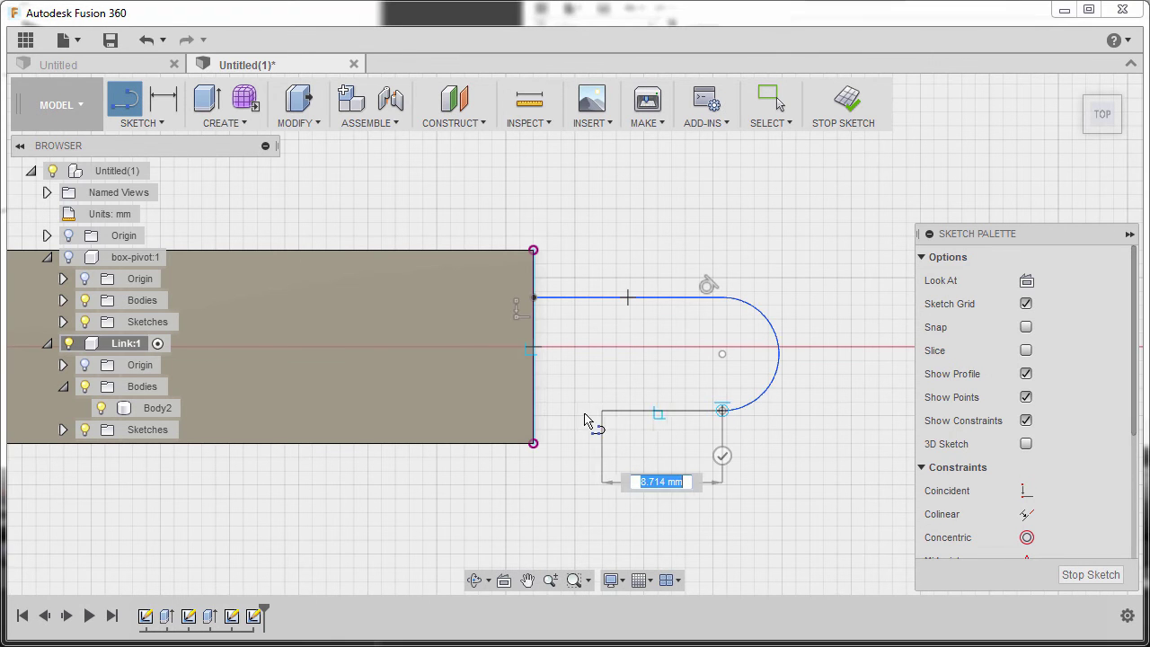
left_click(537, 411)
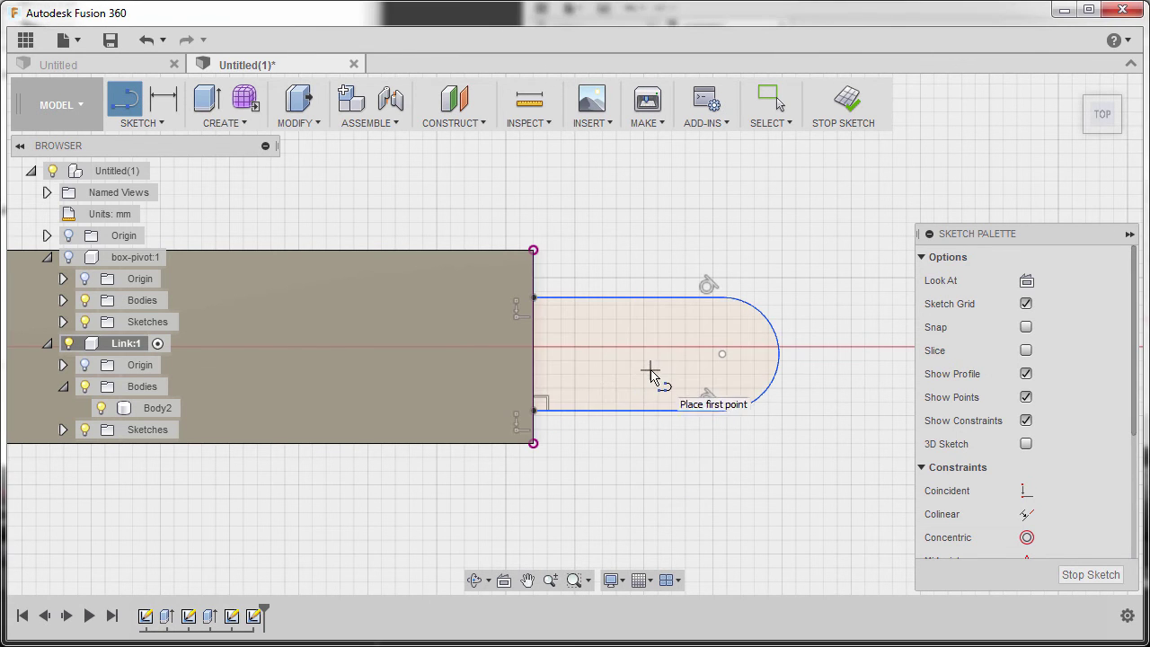
key("Escape")
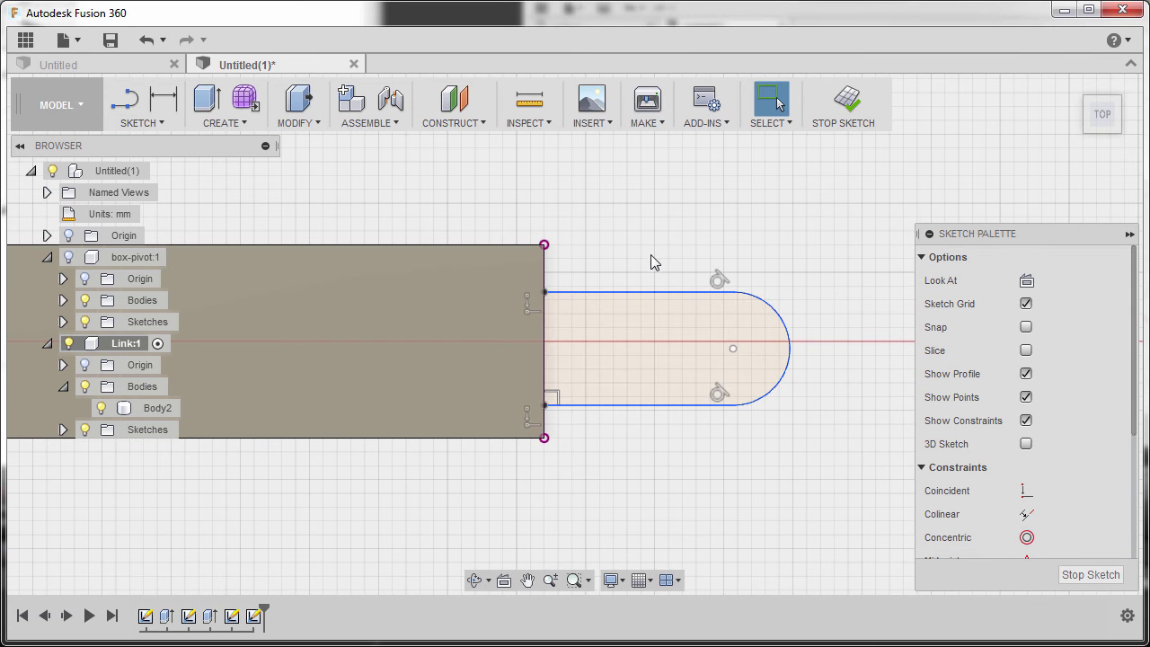
Make the tab's top line horizontal and align the arc centre horizontally with the origin
left_click(648, 292)
right_click(648, 290)
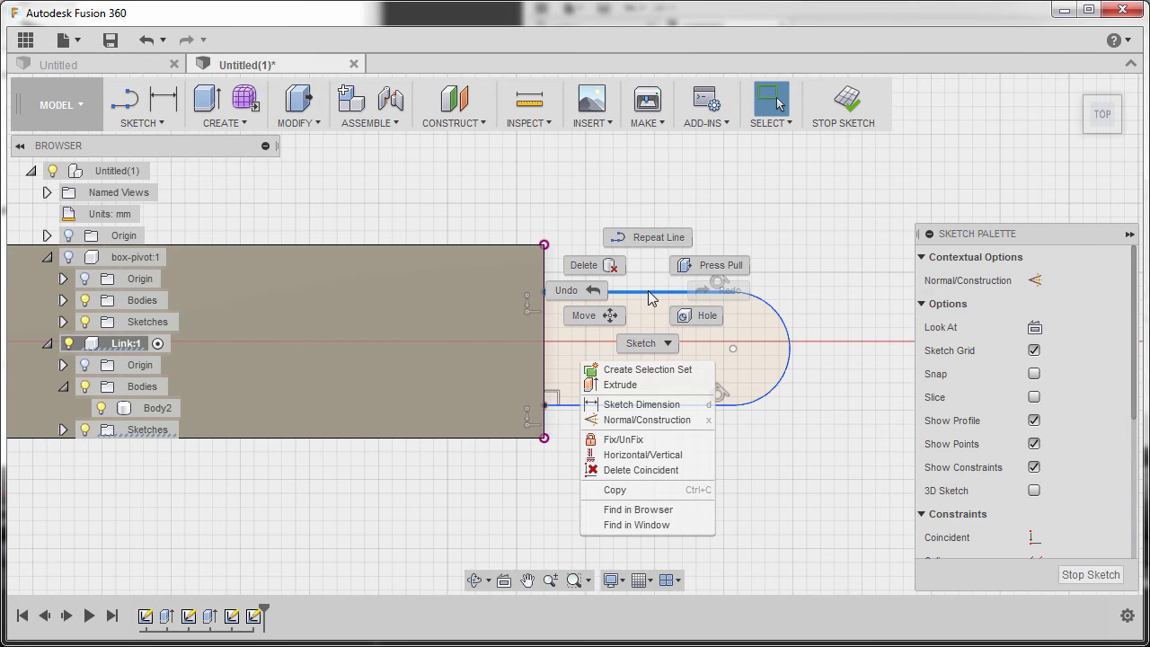
left_click(644, 455)
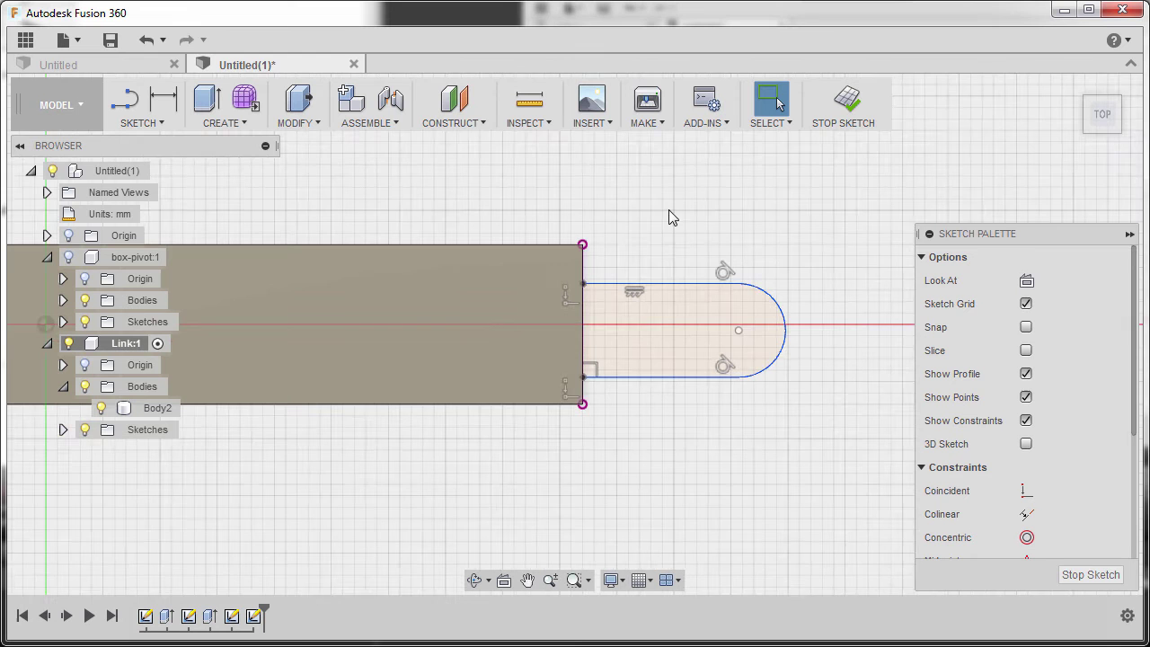
scroll(1006, 472, "down", 3)
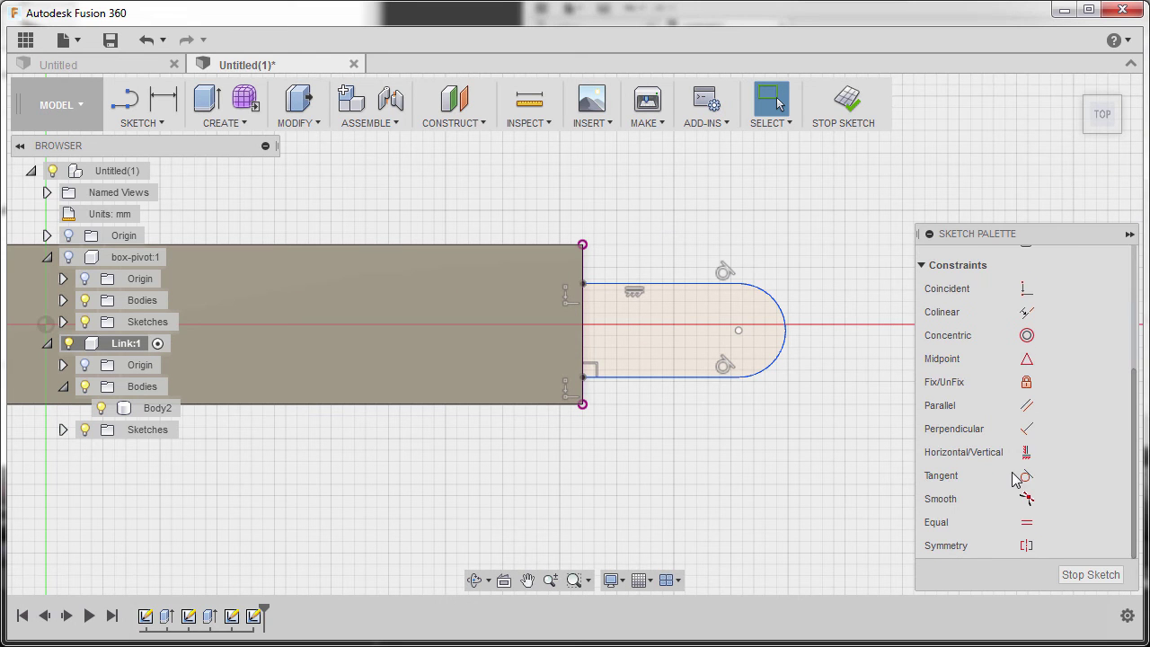
left_click(1027, 457)
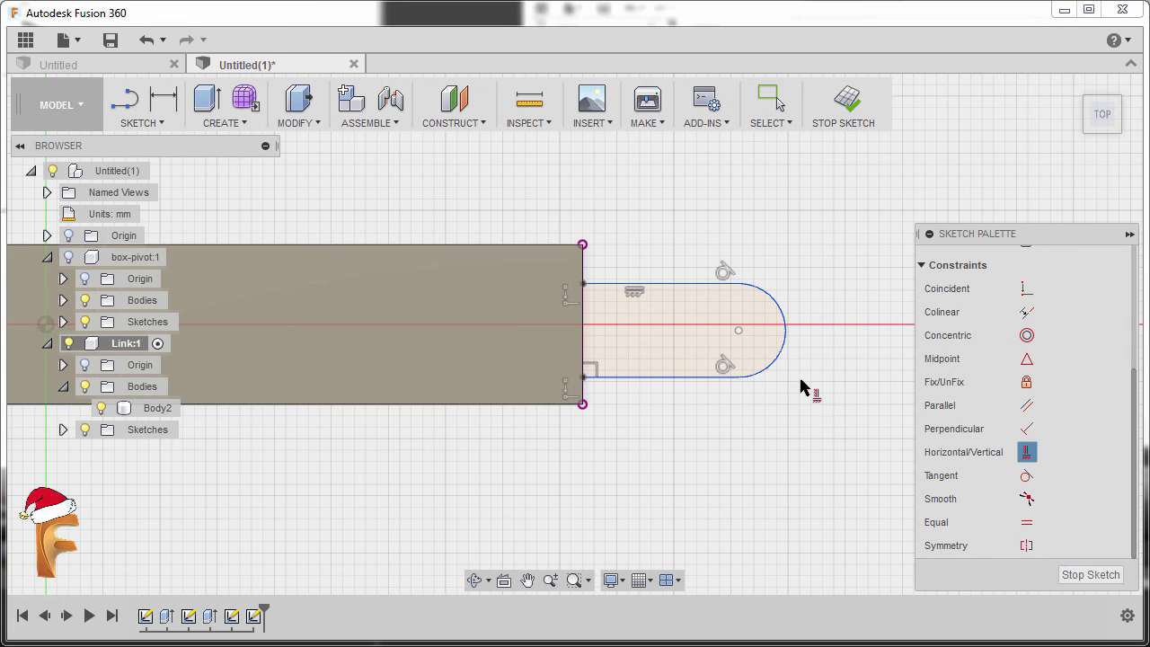
left_click(740, 331)
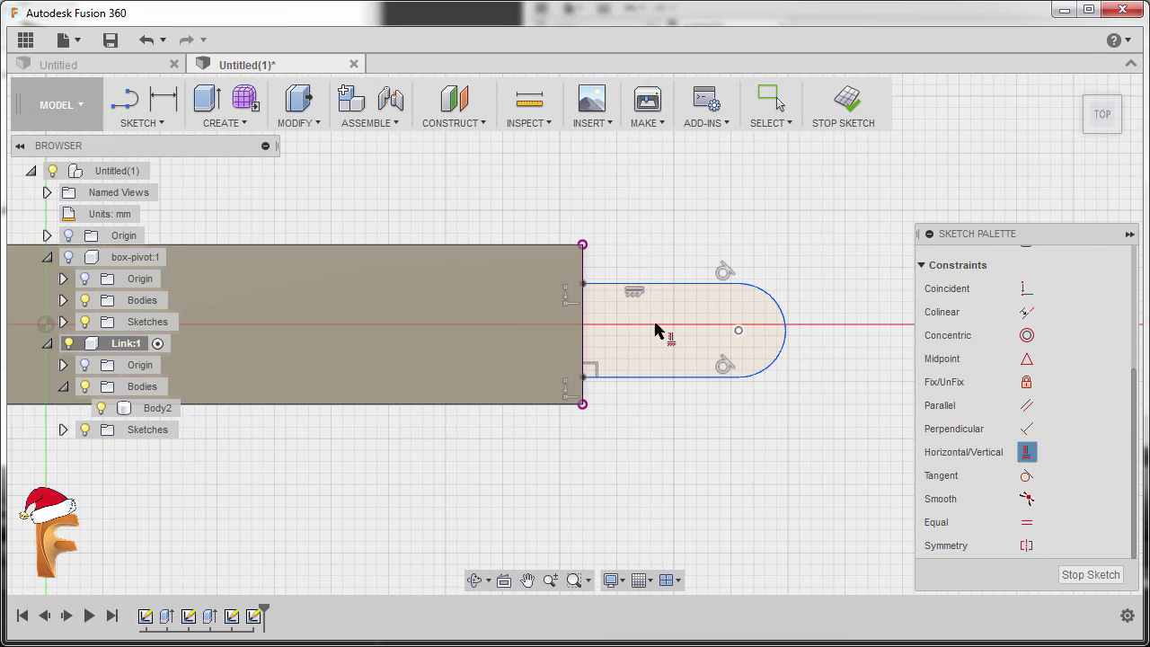
scroll(620, 323, "down", 2)
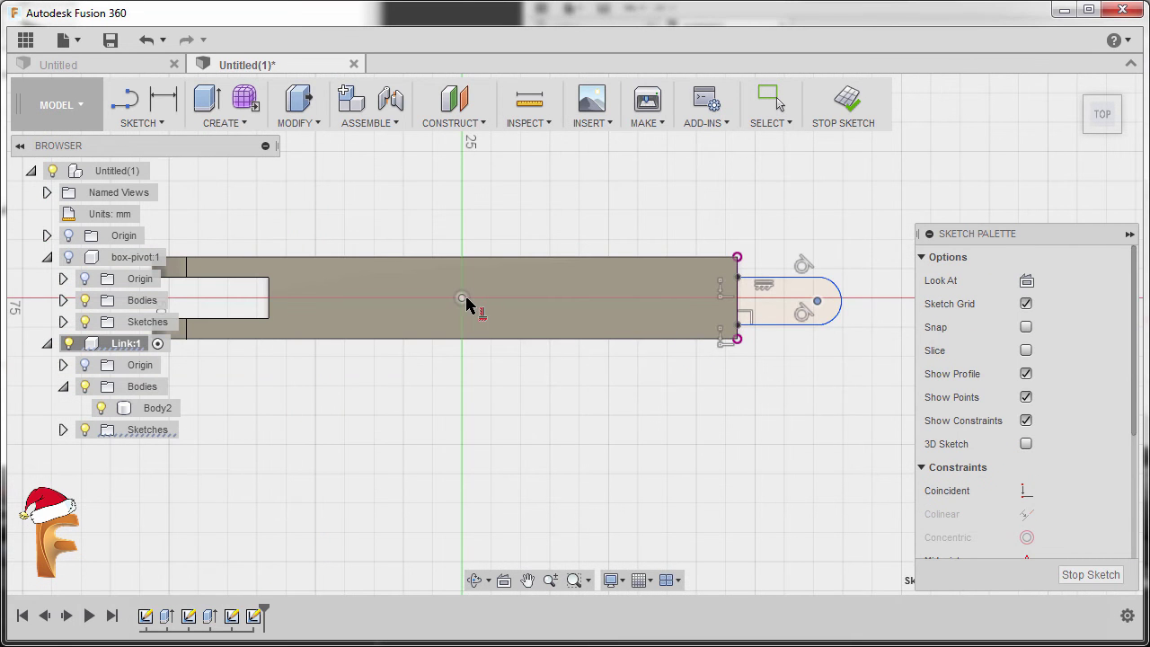
left_click(461, 298)
scroll(796, 300, "up", 5)
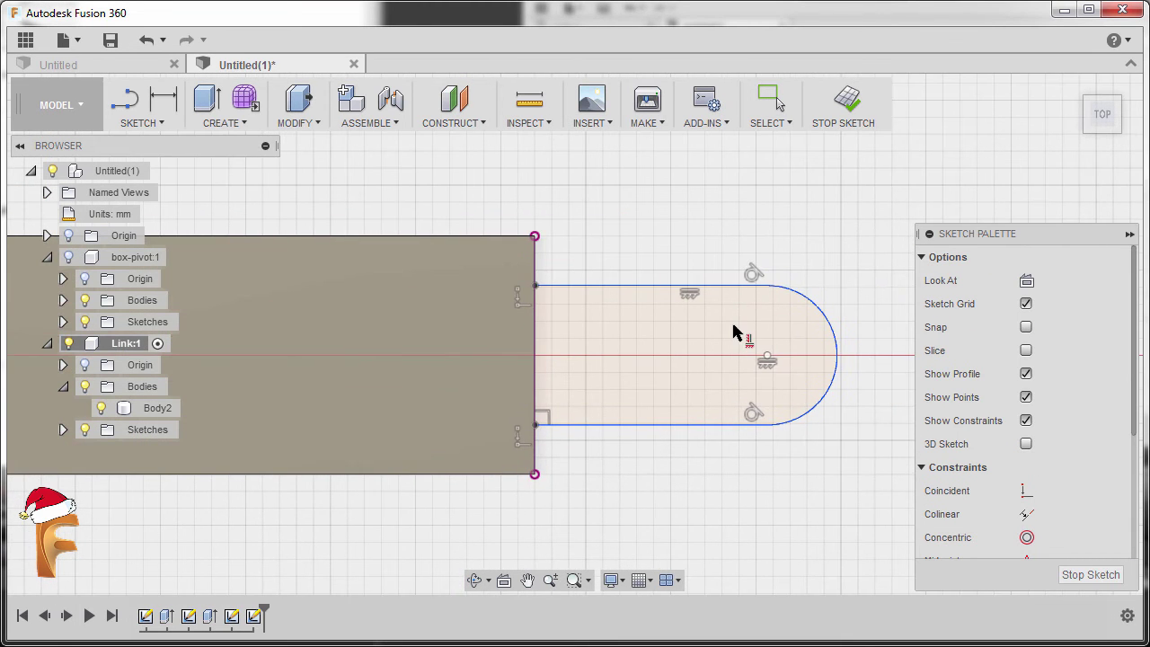
Dimension the tab's rounded end to a 4 mm radius
key("d")
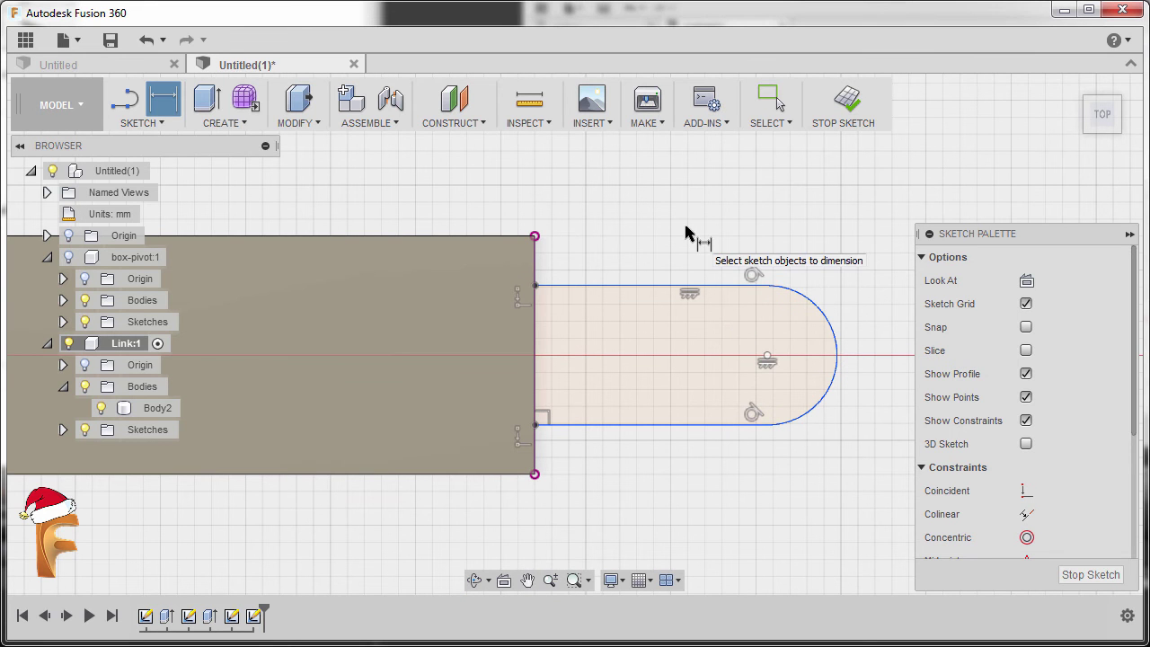
left_click(806, 301)
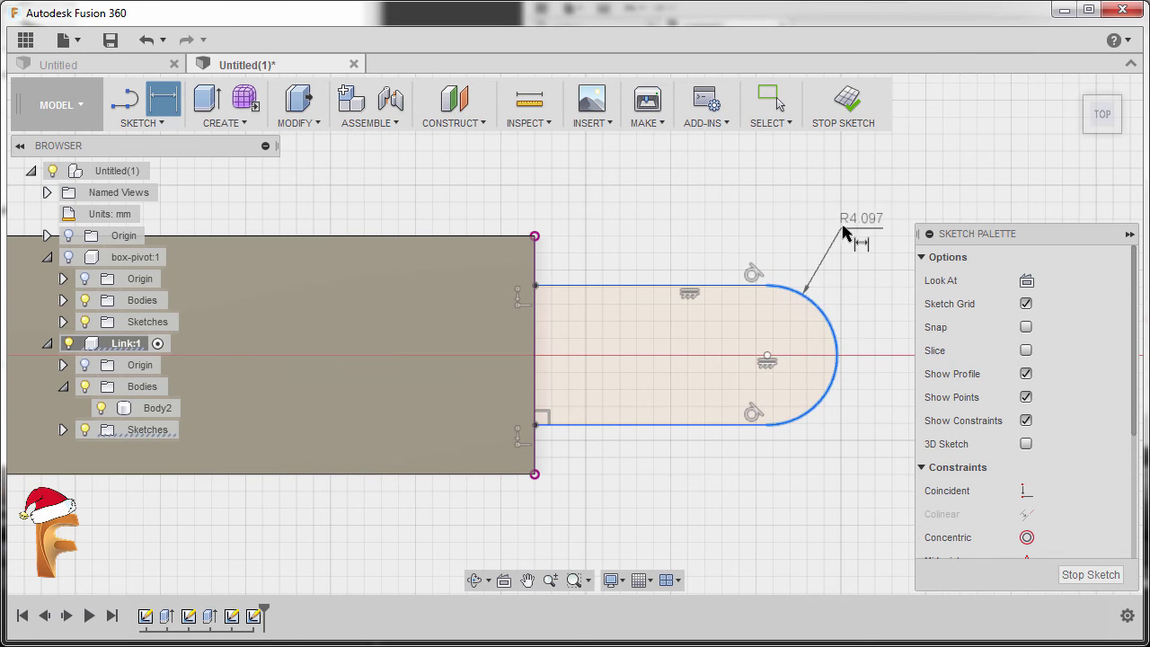
left_click(858, 238)
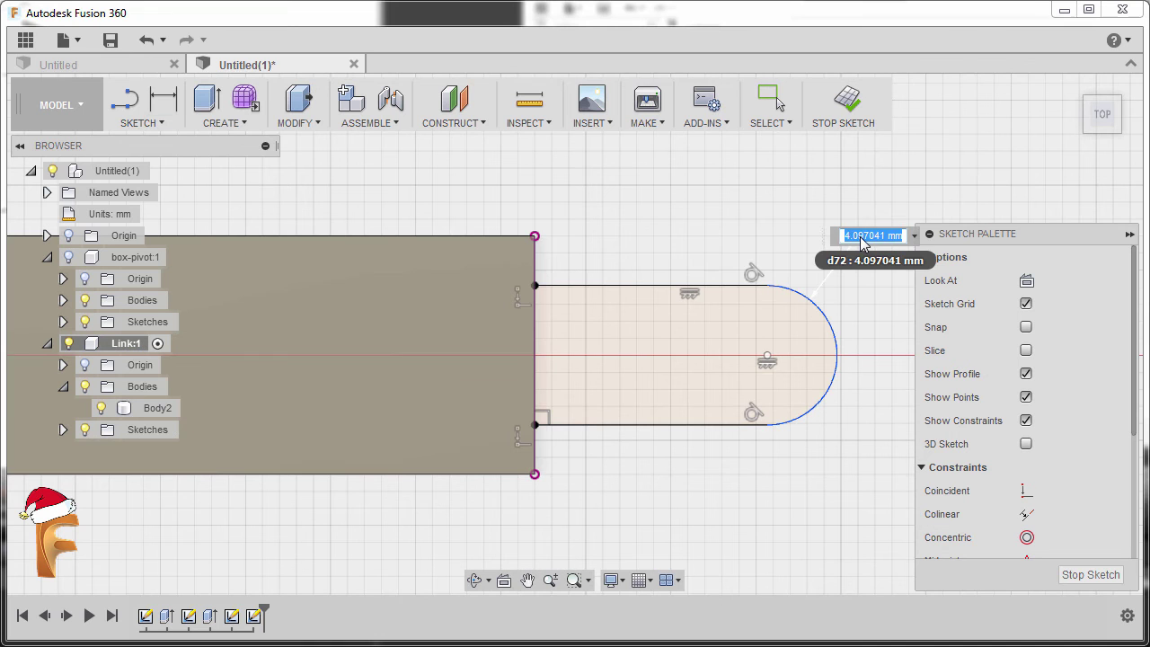
type("4")
key("Return")
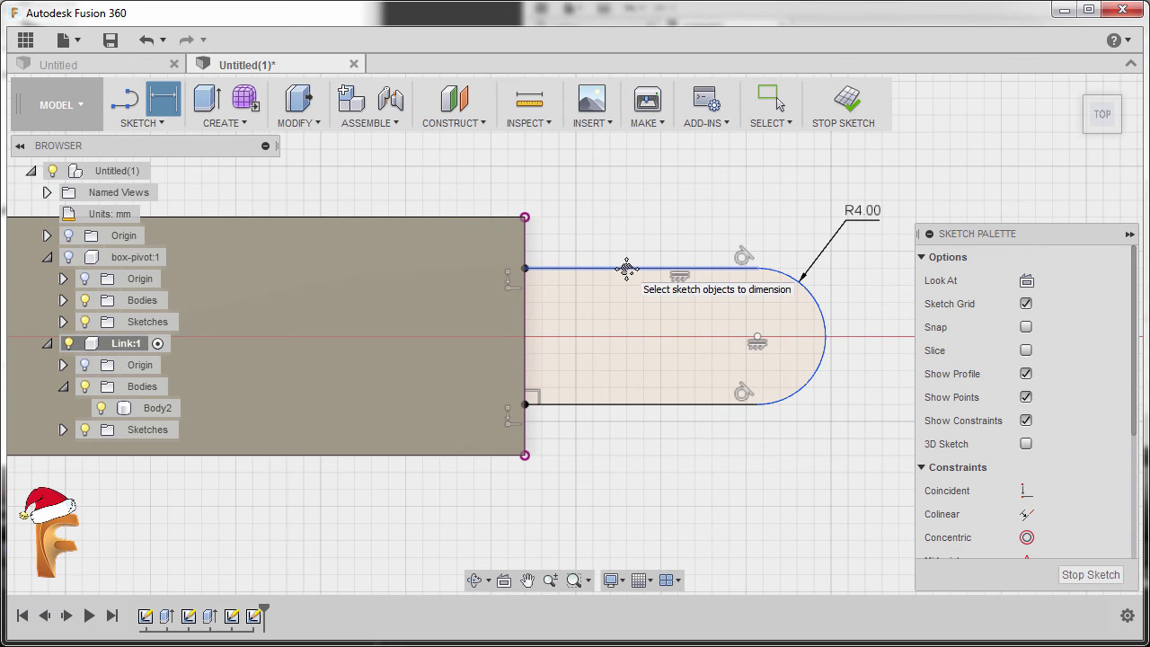
Draw a 4 mm circle centred on the end arc's centre
key("c")
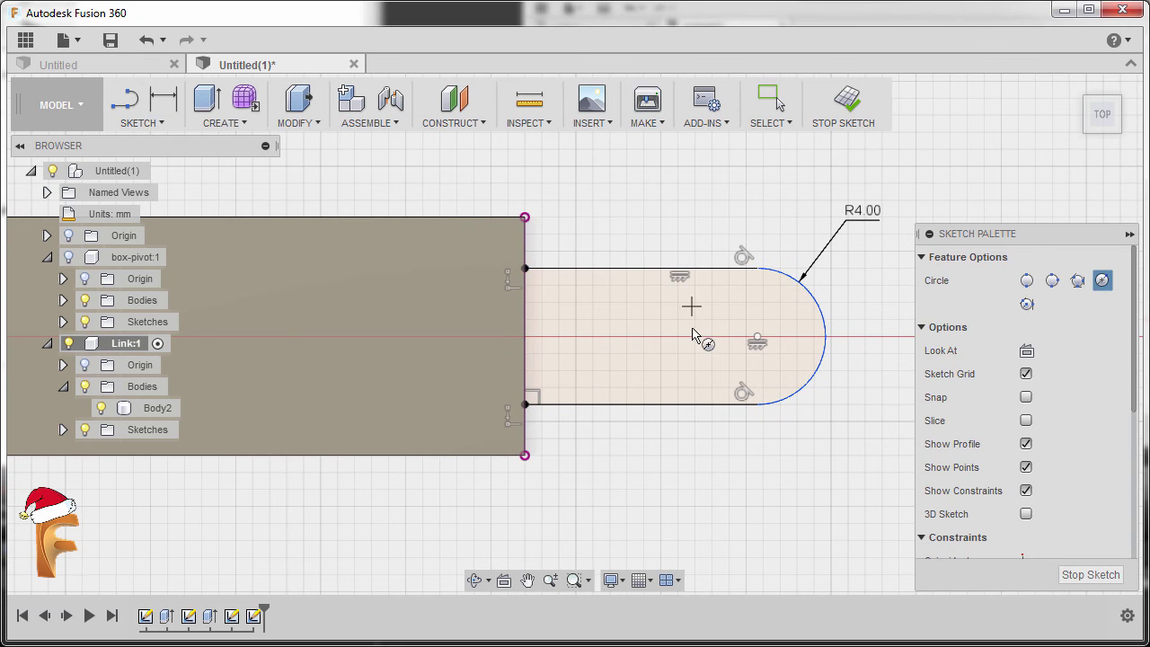
left_click(757, 337)
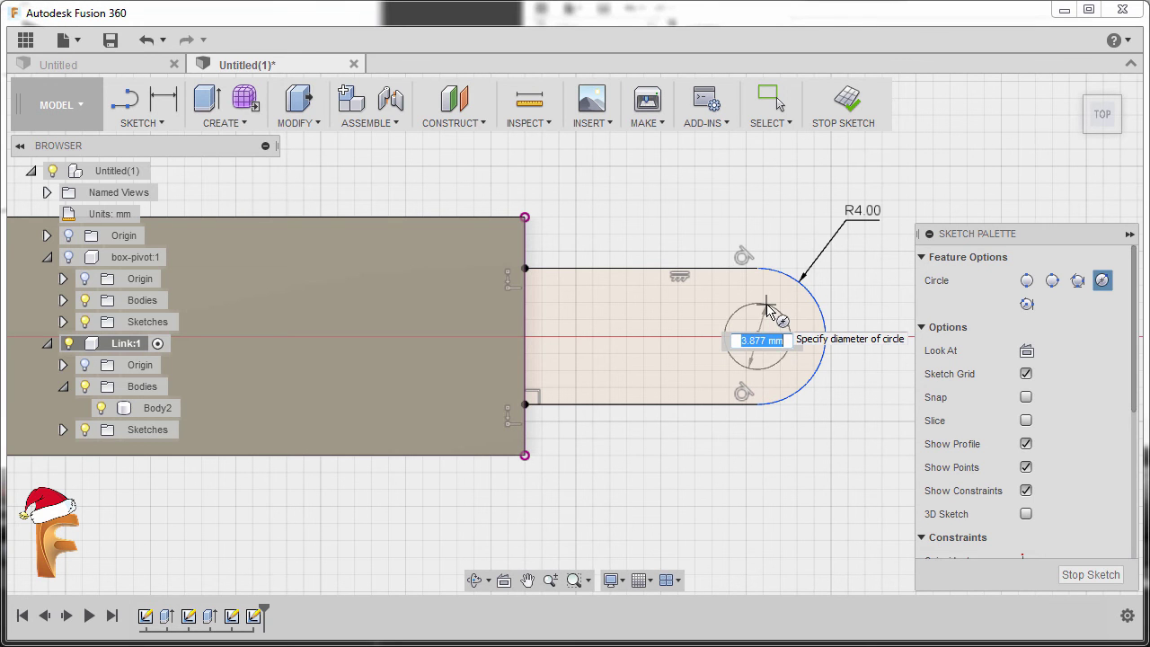
key("Return")
key("Escape")
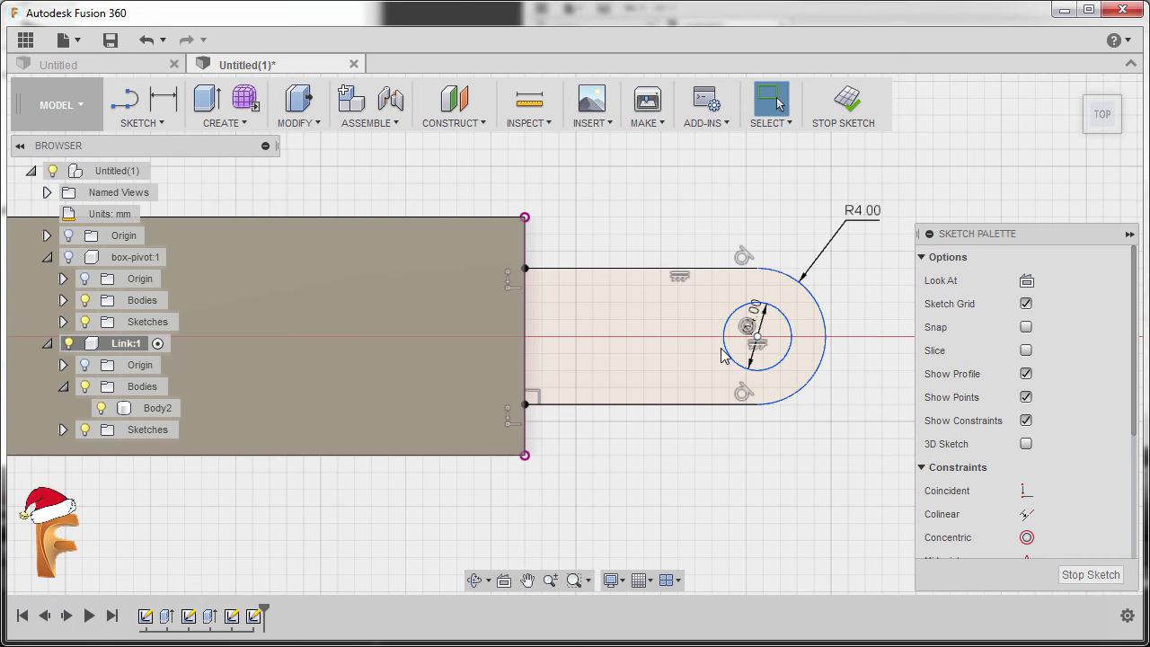
Dimension the circle centre 12 mm from the tab's left edge
key("d")
left_click(526, 321)
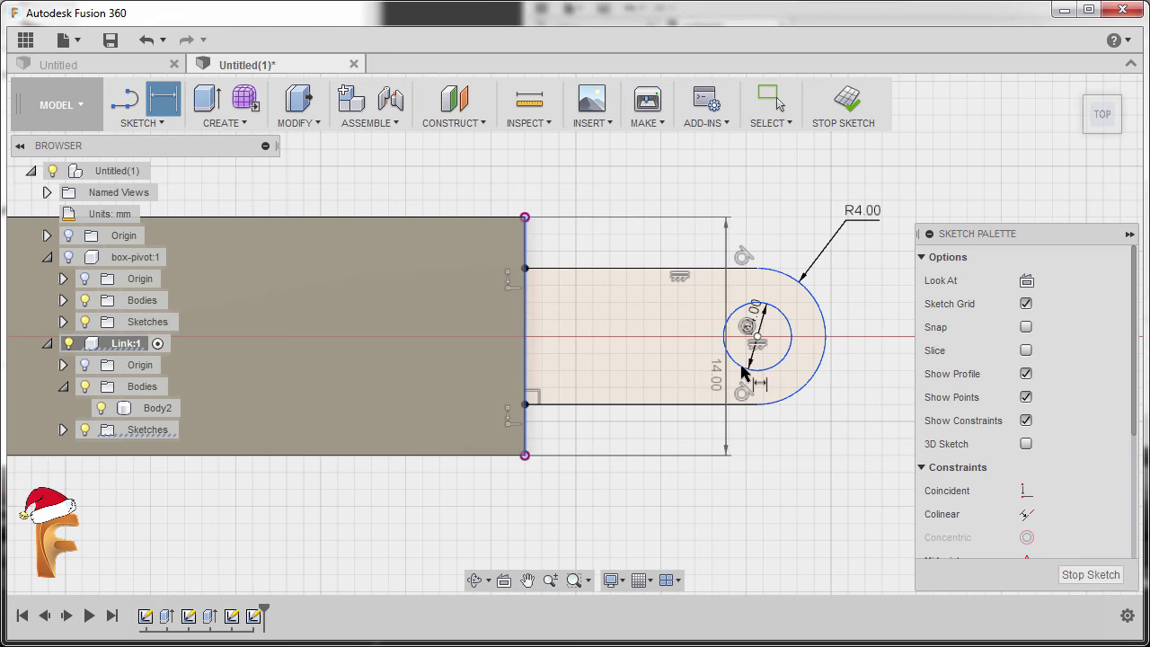
left_click(756, 337)
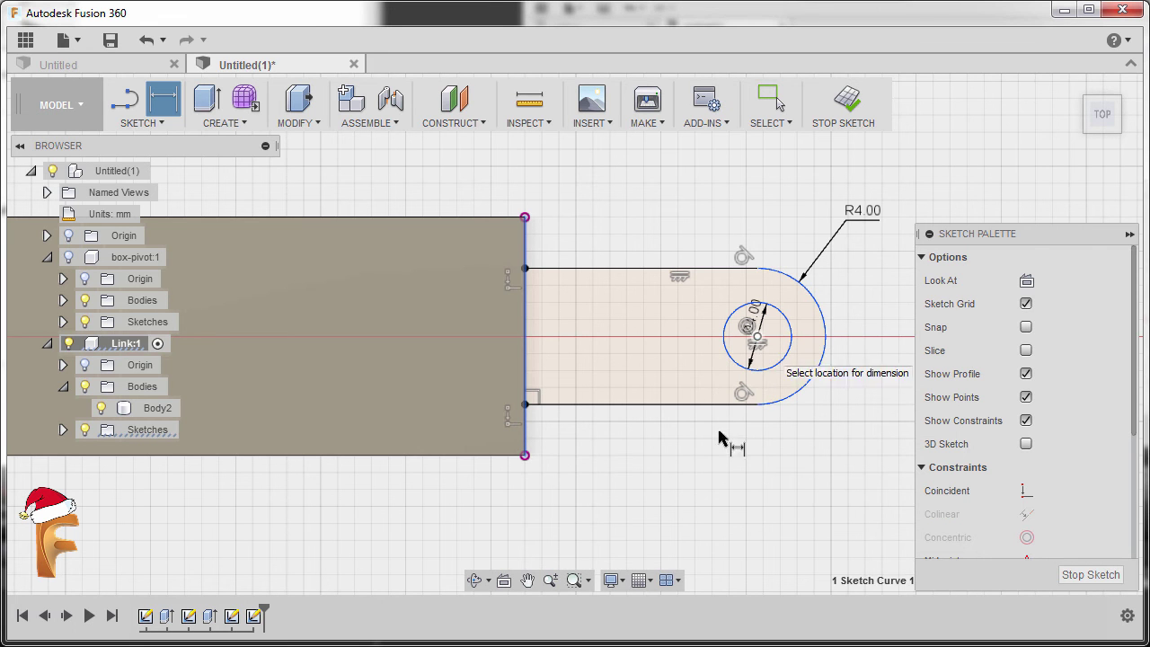
left_click(653, 508)
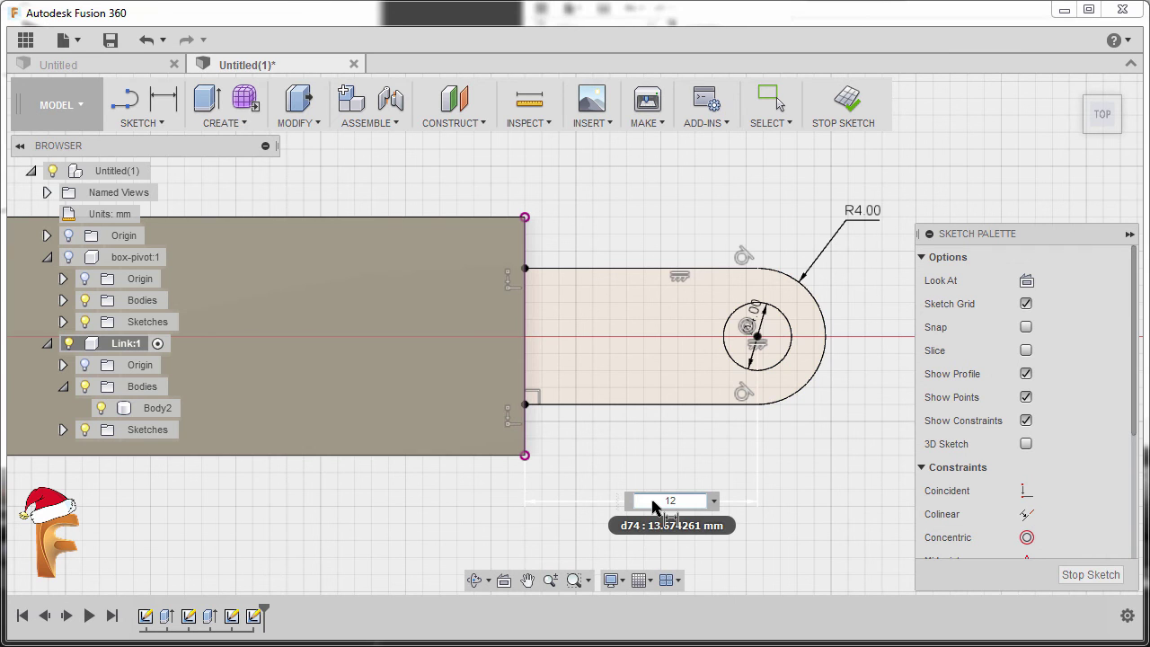
key("Return")
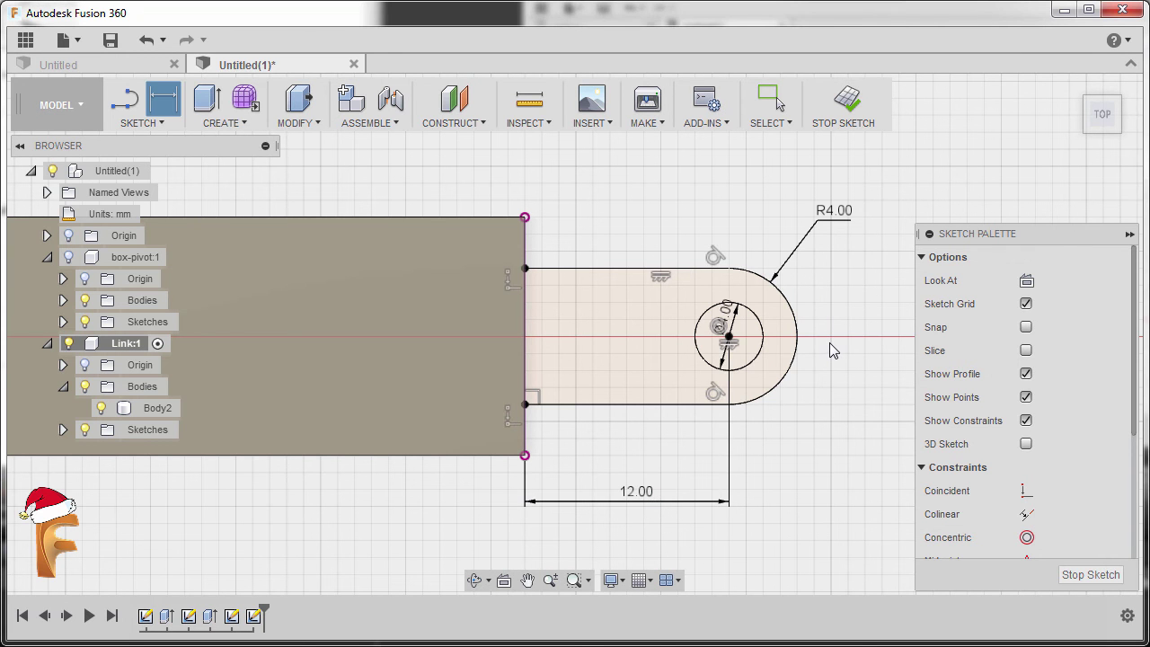
Extrude the tab profile symmetrically about the sketch plane
key("e")
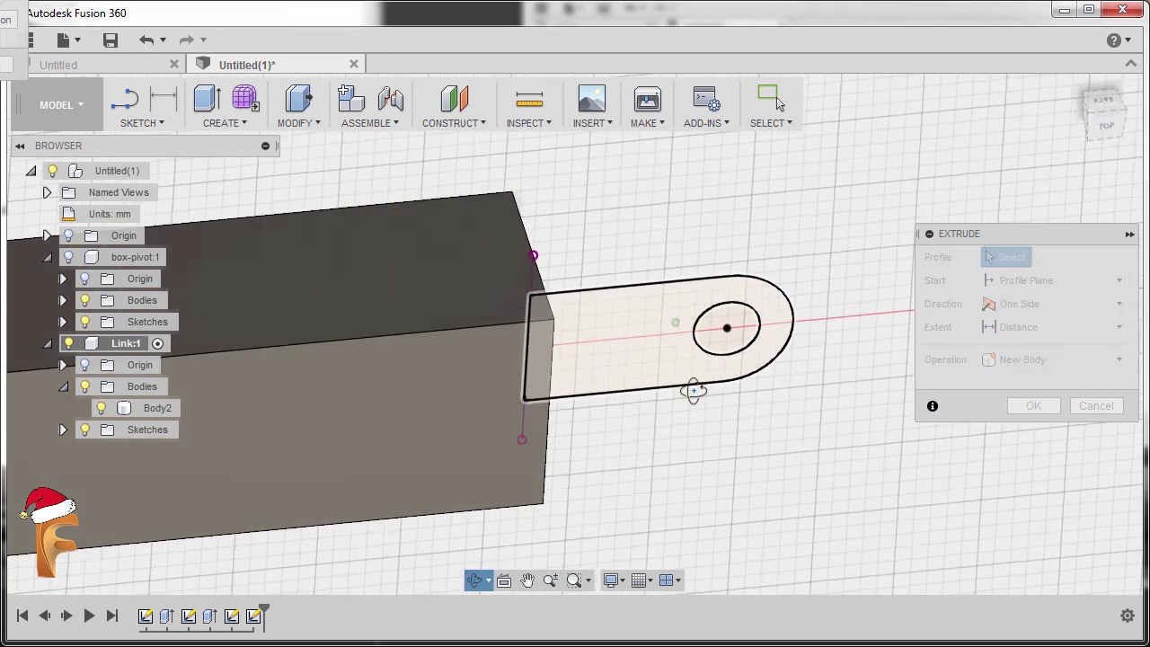
left_click(630, 329)
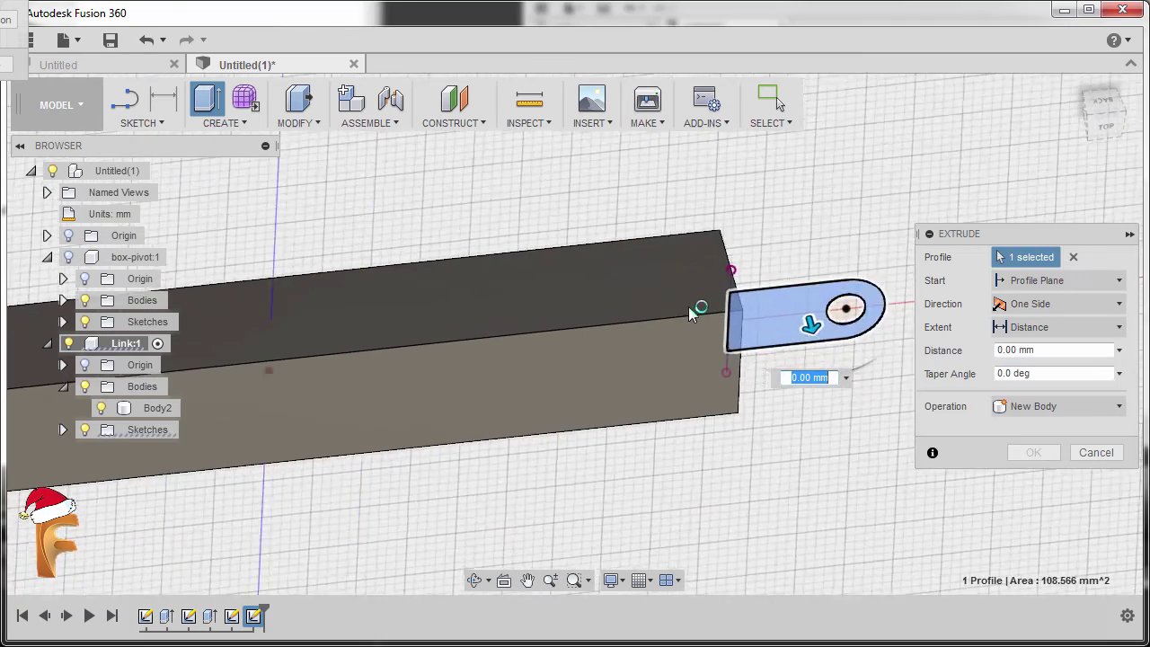
middle_click_drag(690, 312, 755, 346, "shift")
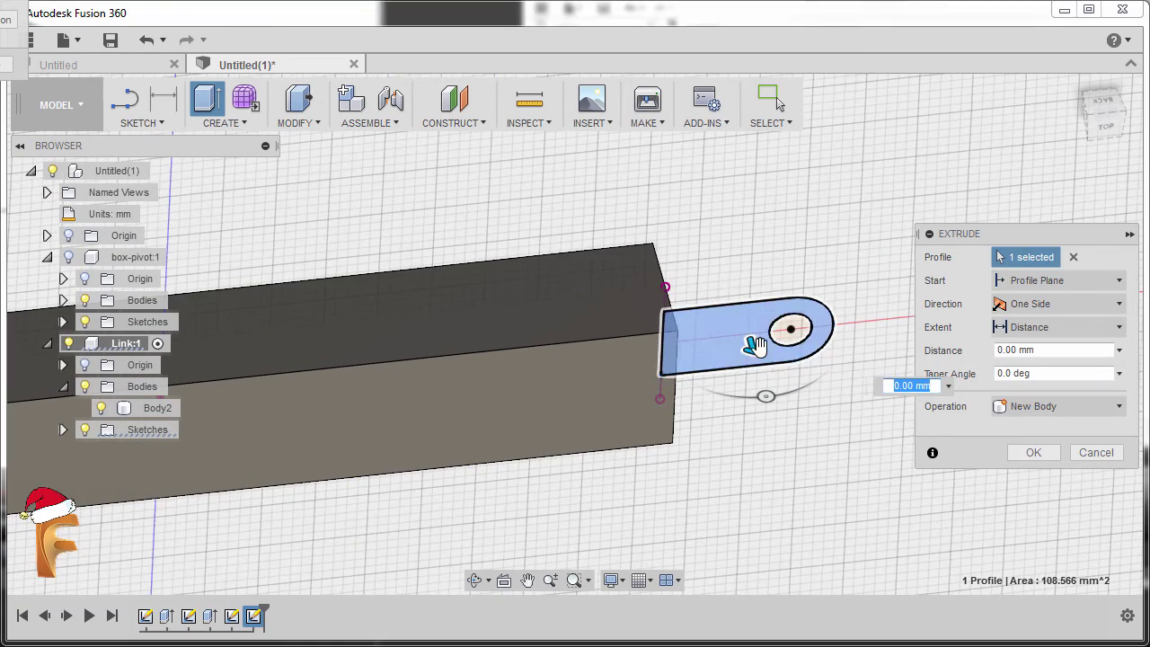
left_click(1047, 303)
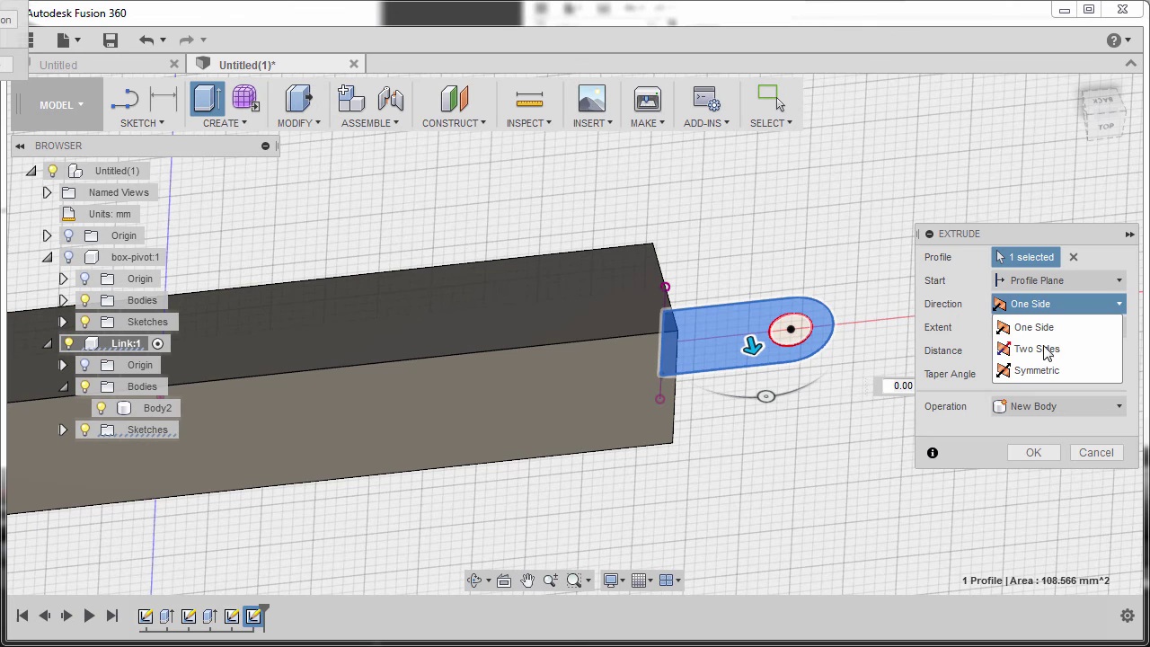
left_click(1034, 370)
Set the whole-length thickness to 4 mm and join the tab to Body2
mouse_move(755, 343)
left_mouse_down()
mouse_move(753, 368)
mouse_move(760, 362)
left_mouse_up()
middle_click_drag(760, 362, 732, 372, "shift")
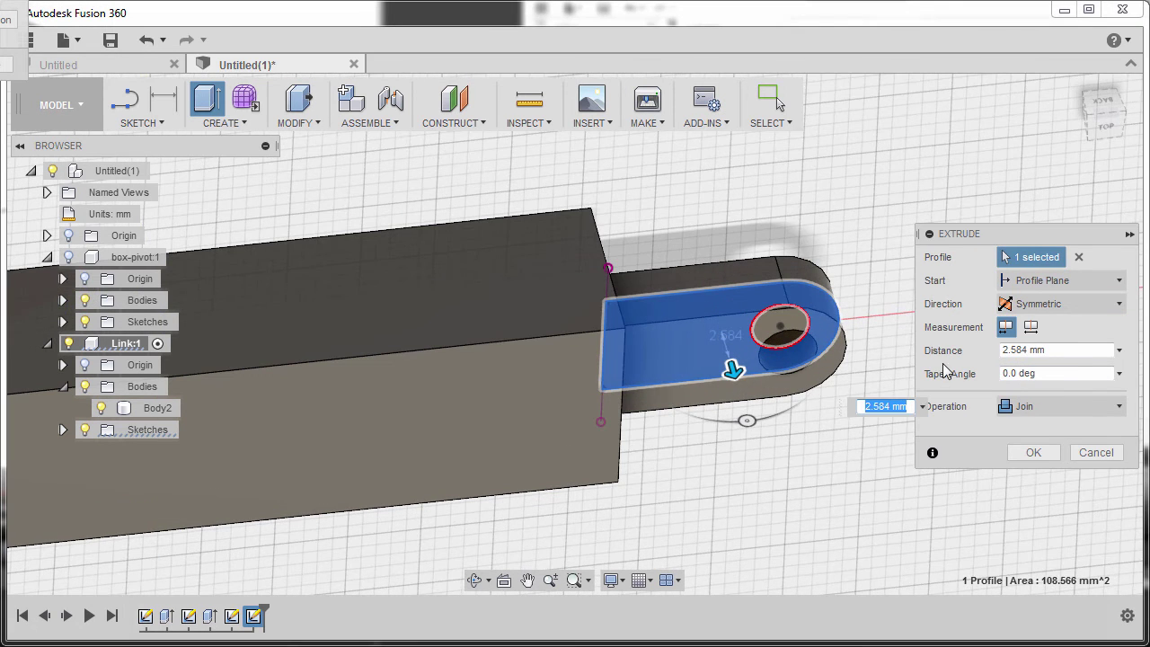
left_click(1031, 329)
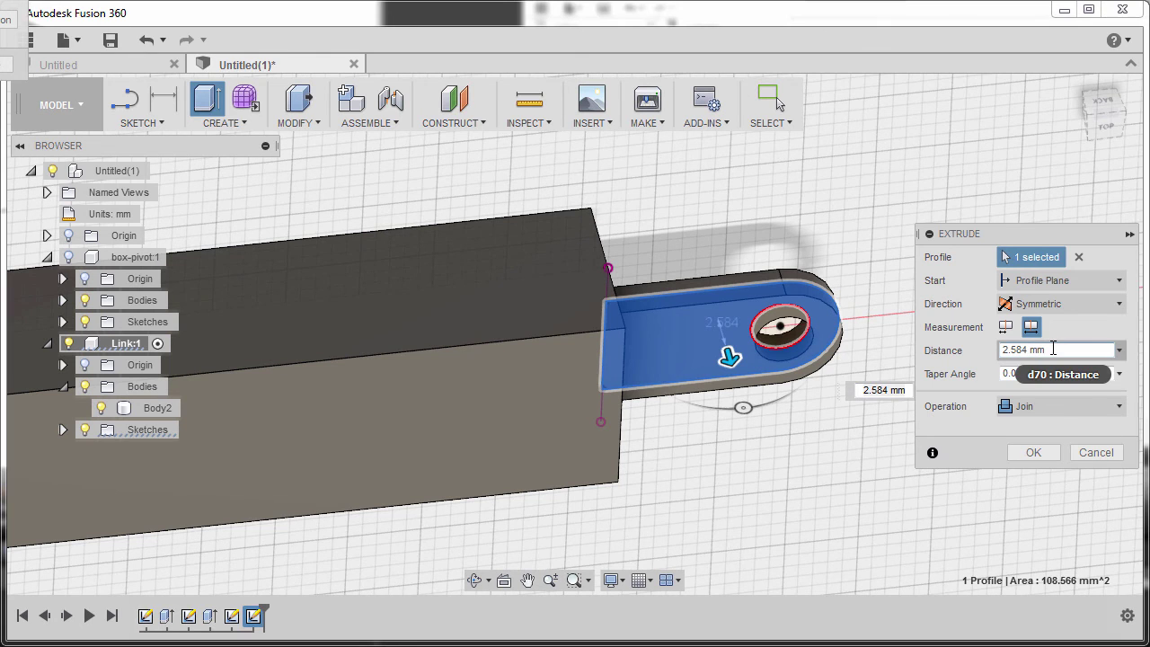
left_click(1053, 349)
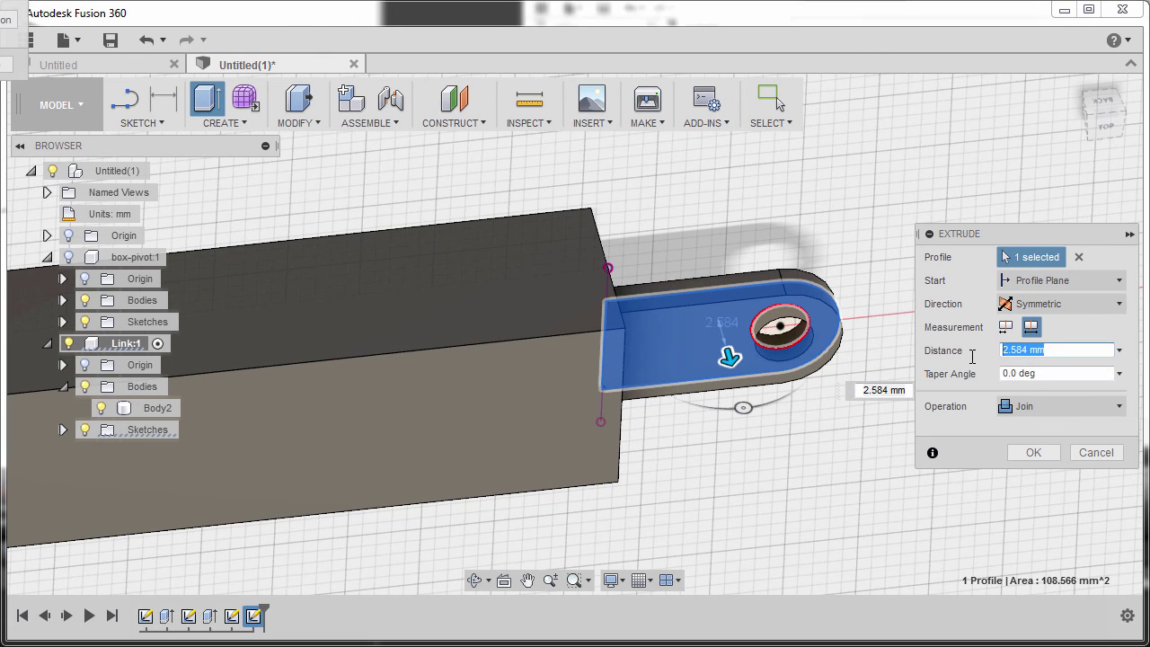
type("4")
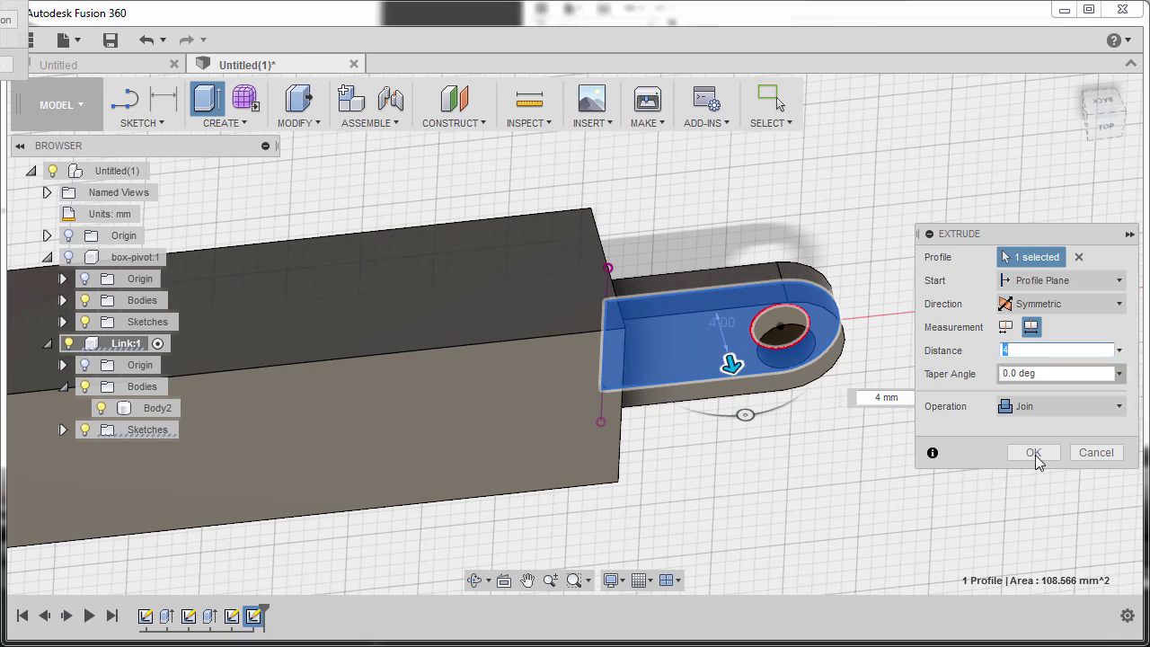
left_click(1043, 455)
middle_click_drag(863, 336, 732, 333, "shift")
left_click_drag(732, 331, 769, 266)
key("Escape")
left_click(782, 319)
scroll(759, 350, "up", 3)
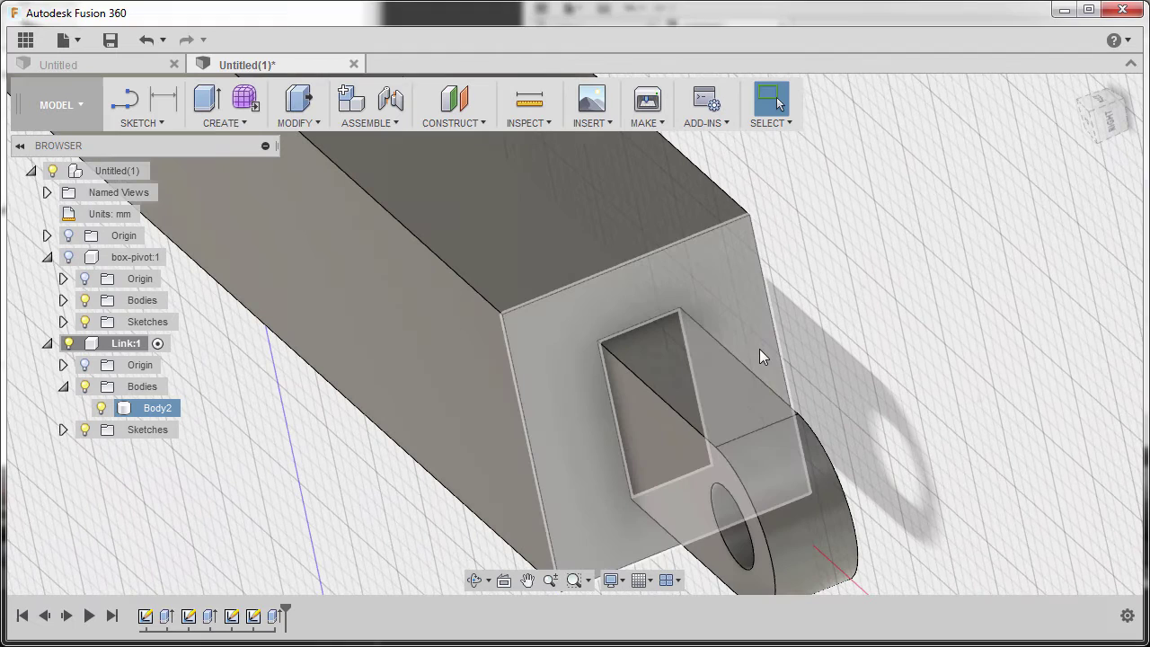
key("i")
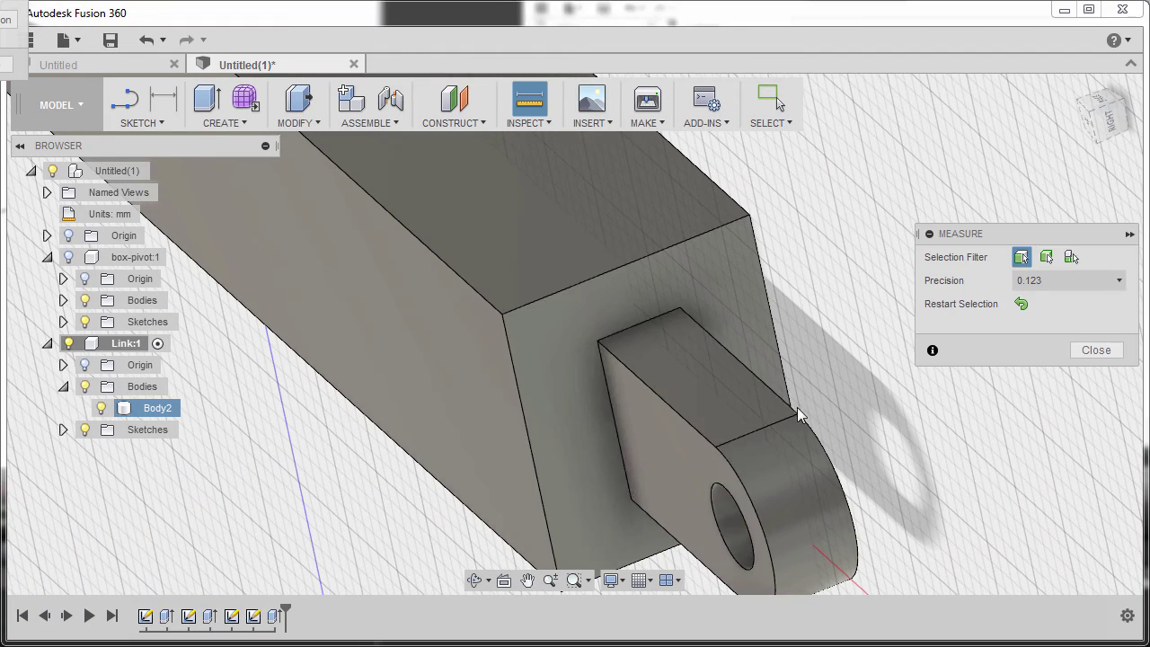
left_click(607, 387)
left_click(521, 402)
middle_click_drag(519, 405, 573, 428, "shift")
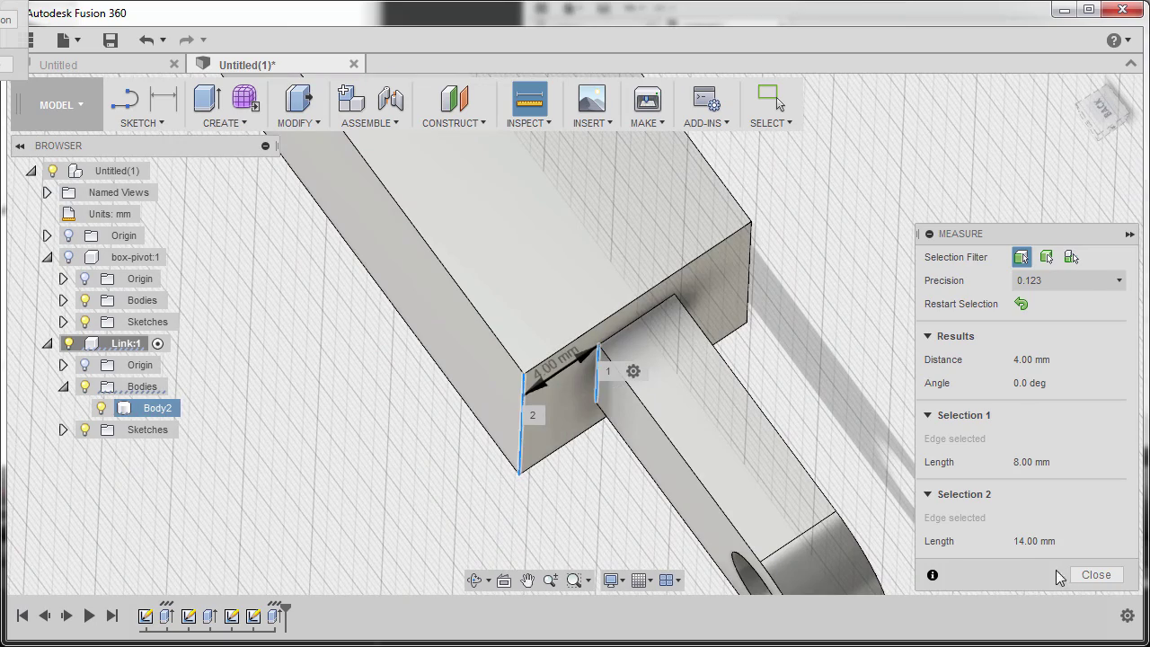
left_click(1094, 575)
scroll(848, 327, "down", 3)
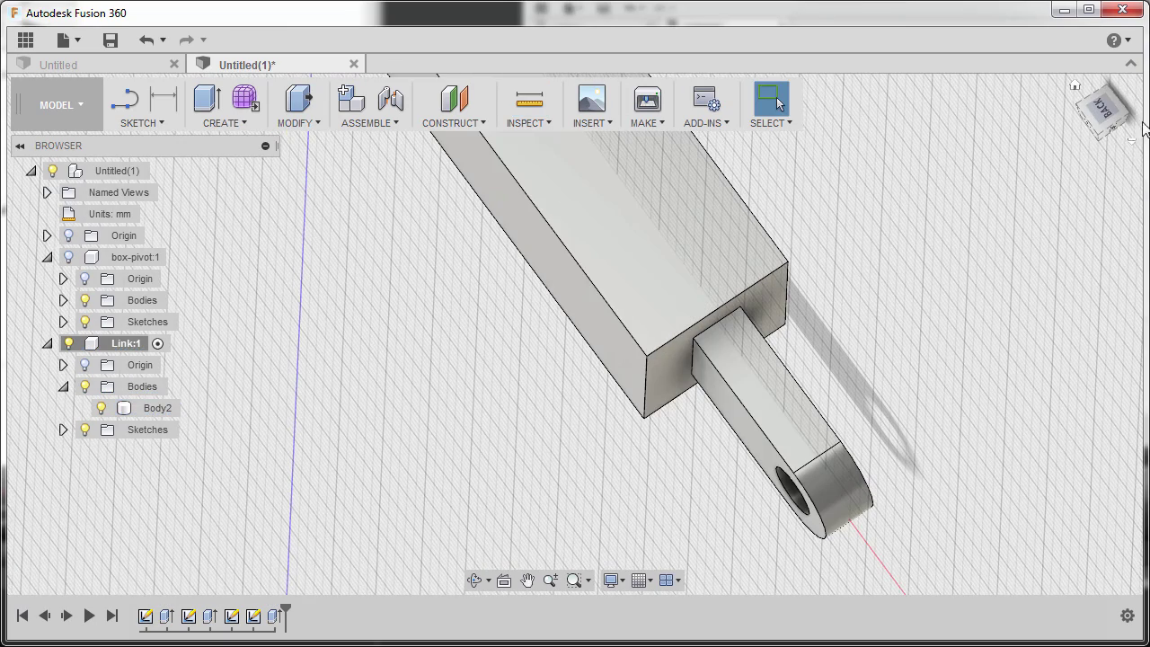
left_click(1071, 86)
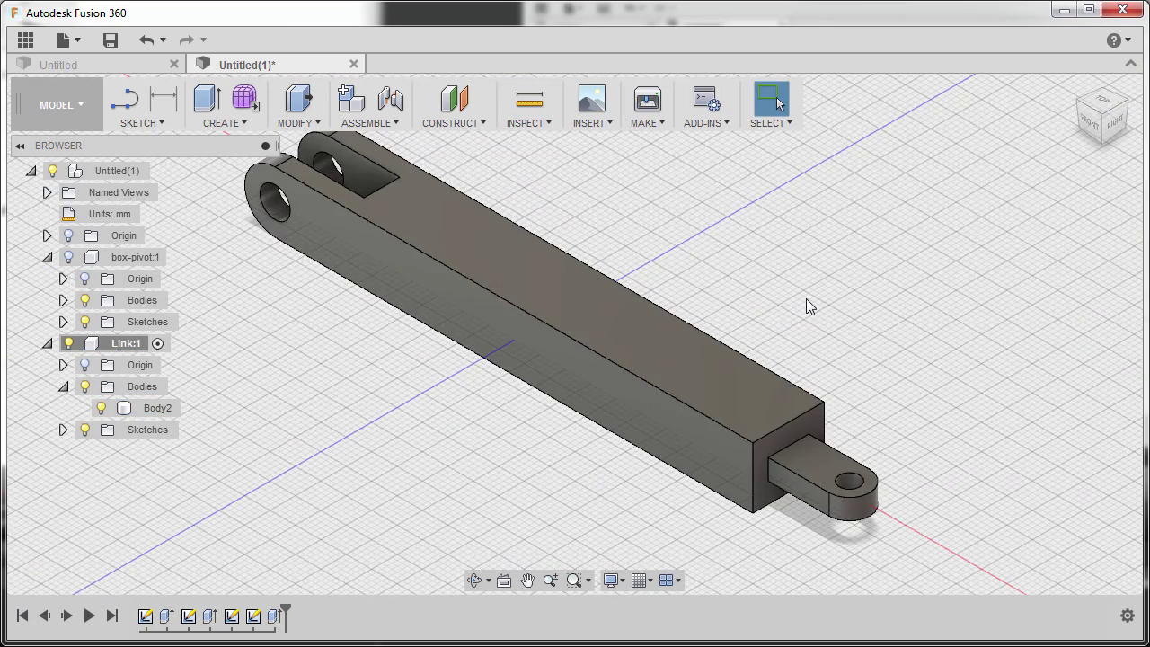
Select the four edges where the tab joins the bar's end for a fillet
key("f")
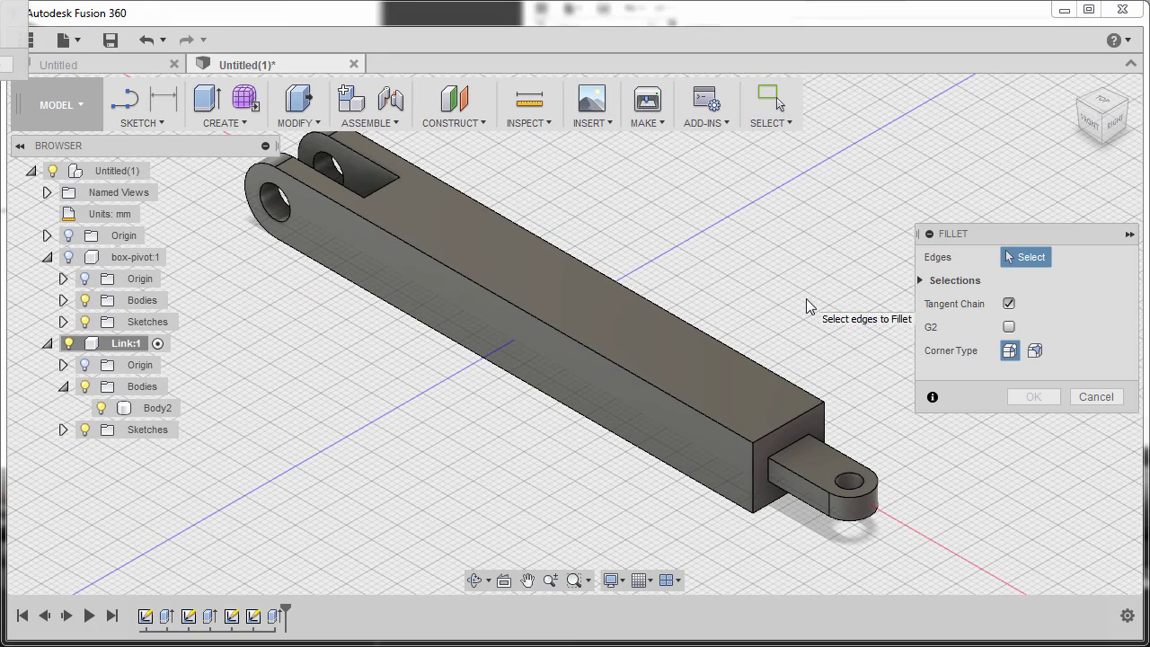
scroll(791, 488, "up", 5)
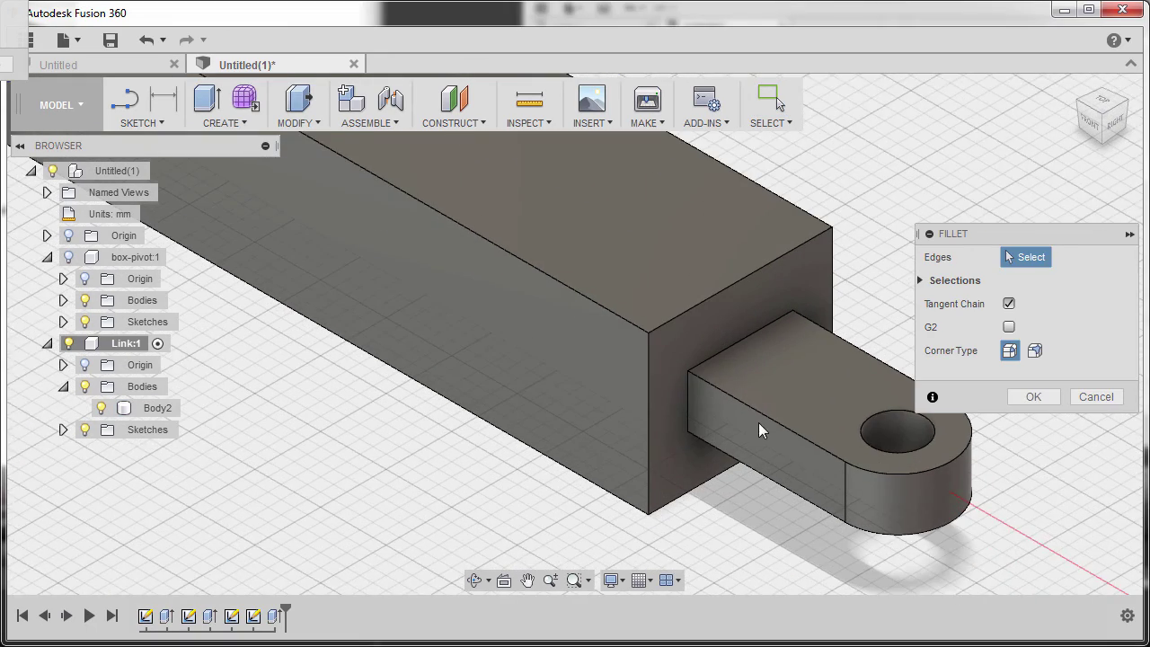
middle_click_drag(719, 383, 678, 354, "shift")
scroll(658, 331, "up", 2)
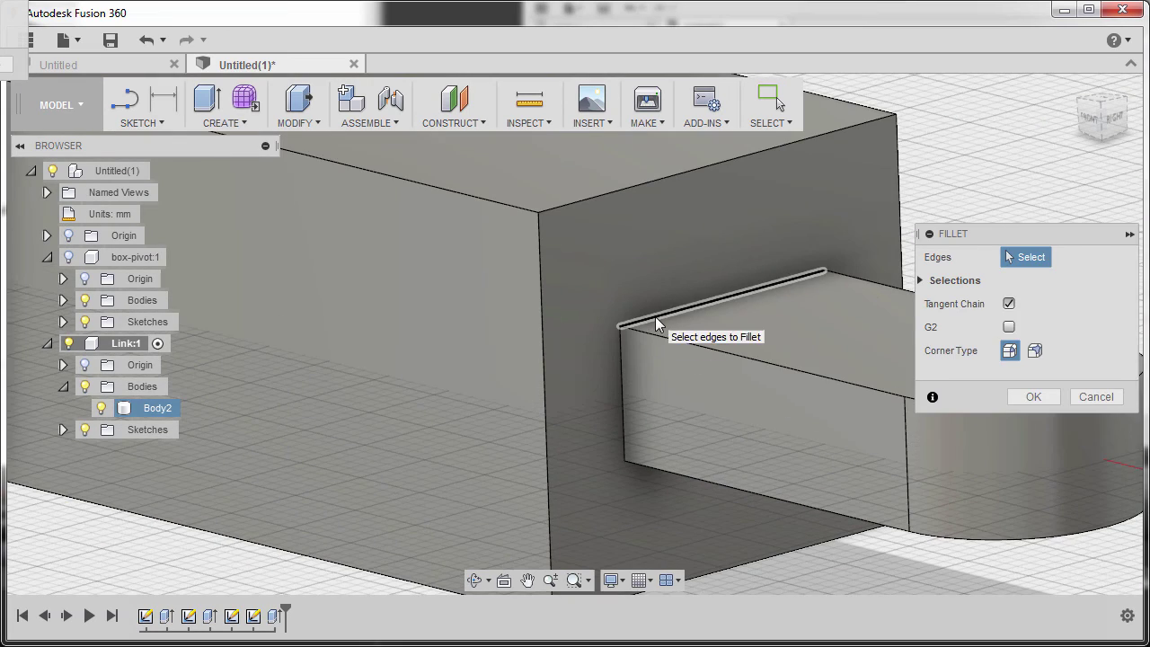
left_click(655, 316)
left_click(618, 370)
middle_click_drag(639, 432, 653, 492, "shift")
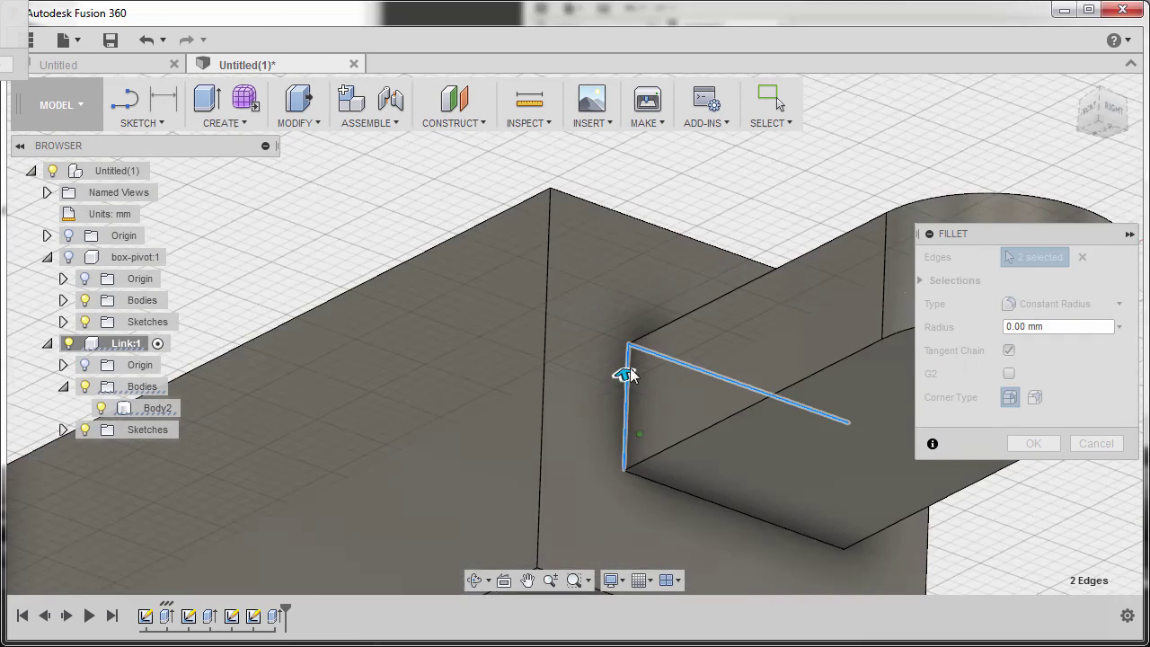
left_click(653, 485)
middle_click_drag(653, 407, 718, 500, "shift")
left_click(722, 496)
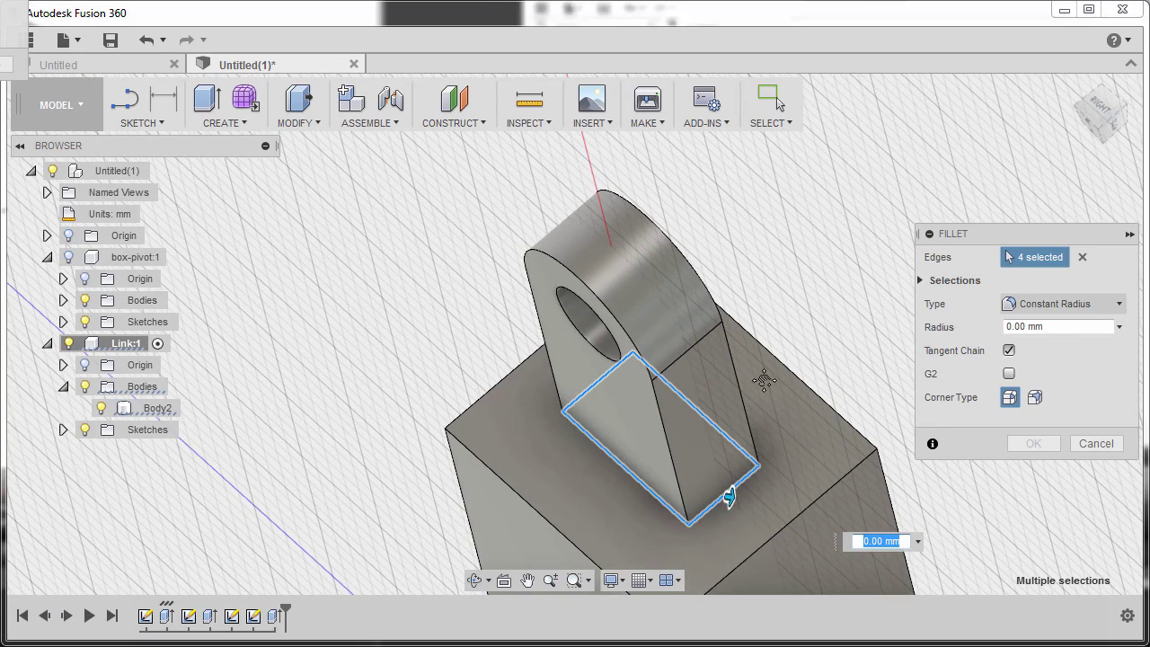
Apply a 2 mm fillet radius to those edges and return to the home view
middle_click_drag(763, 395, 726, 318)
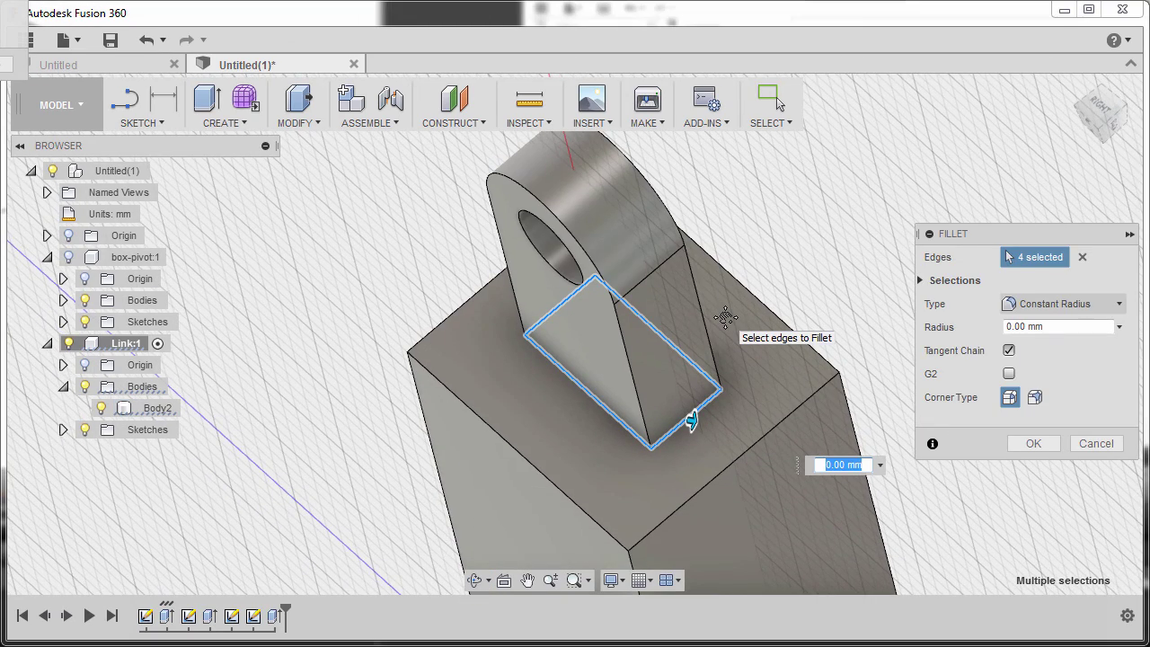
type("2")
middle_click_drag(721, 326, 809, 323, "shift")
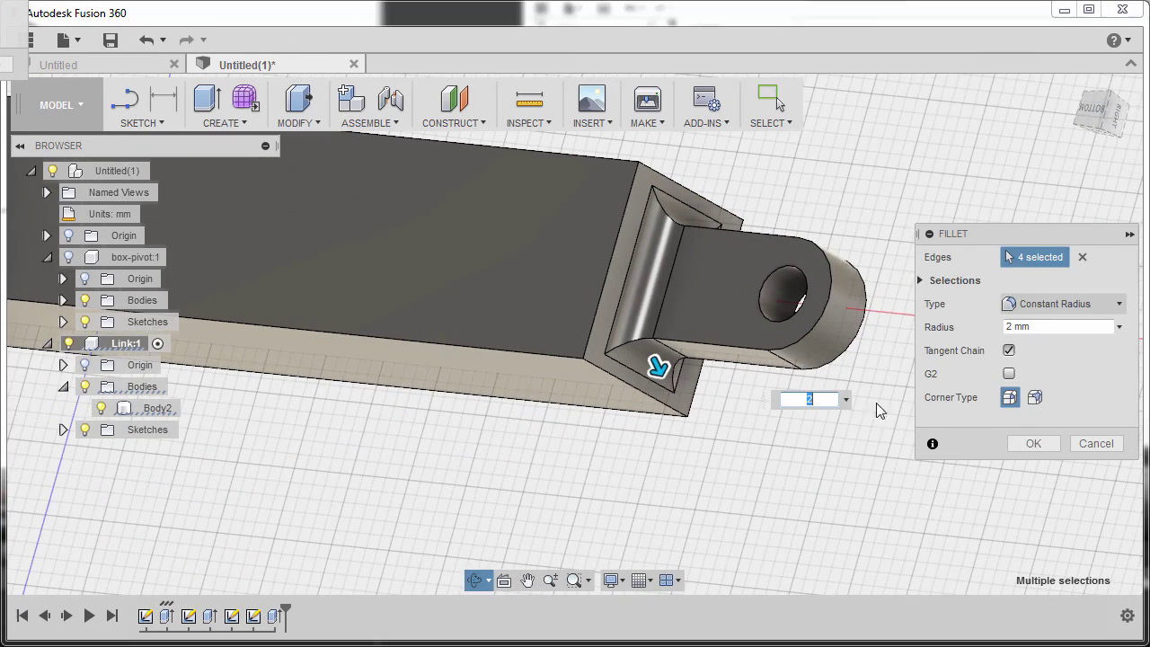
left_click(1035, 444)
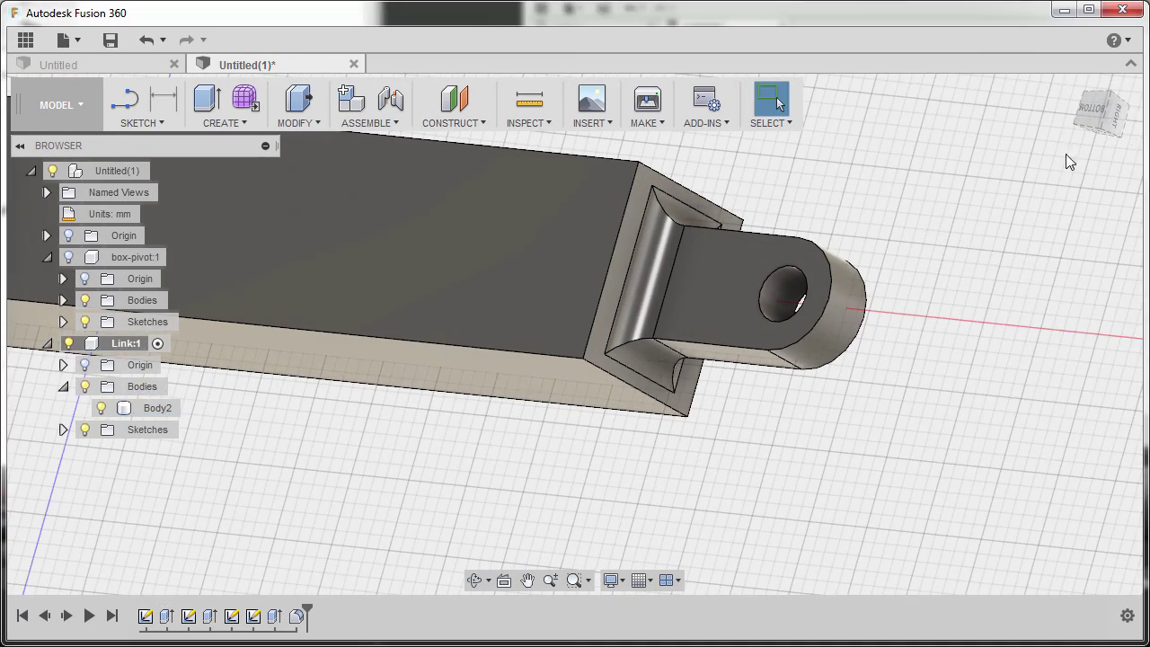
left_click(1075, 84)
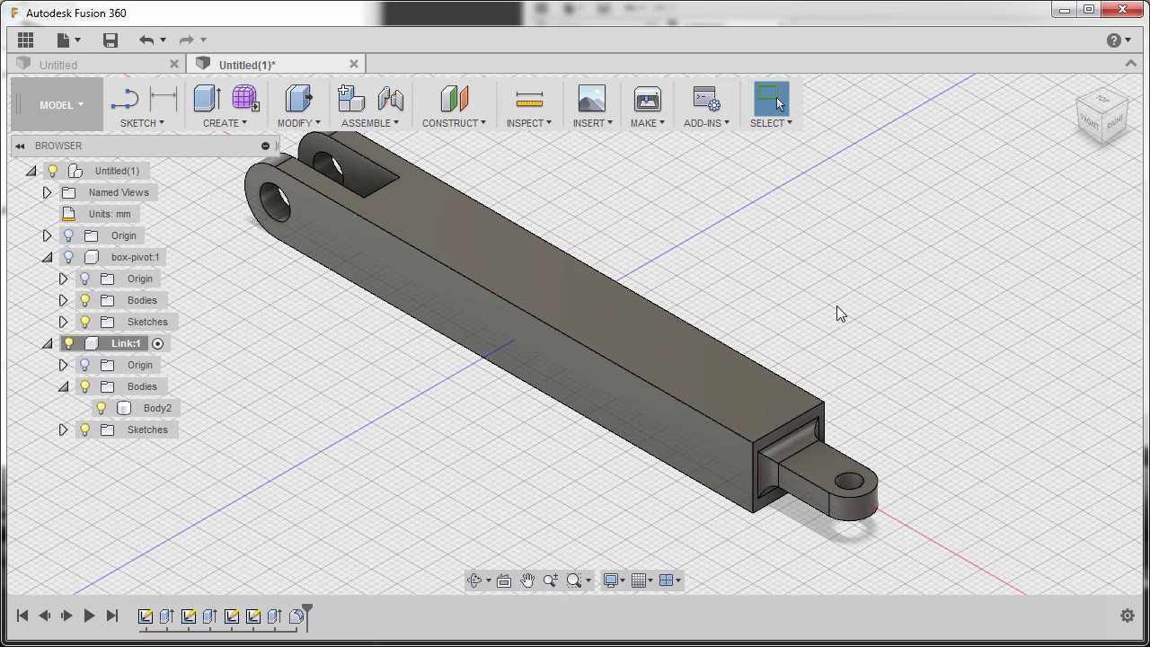